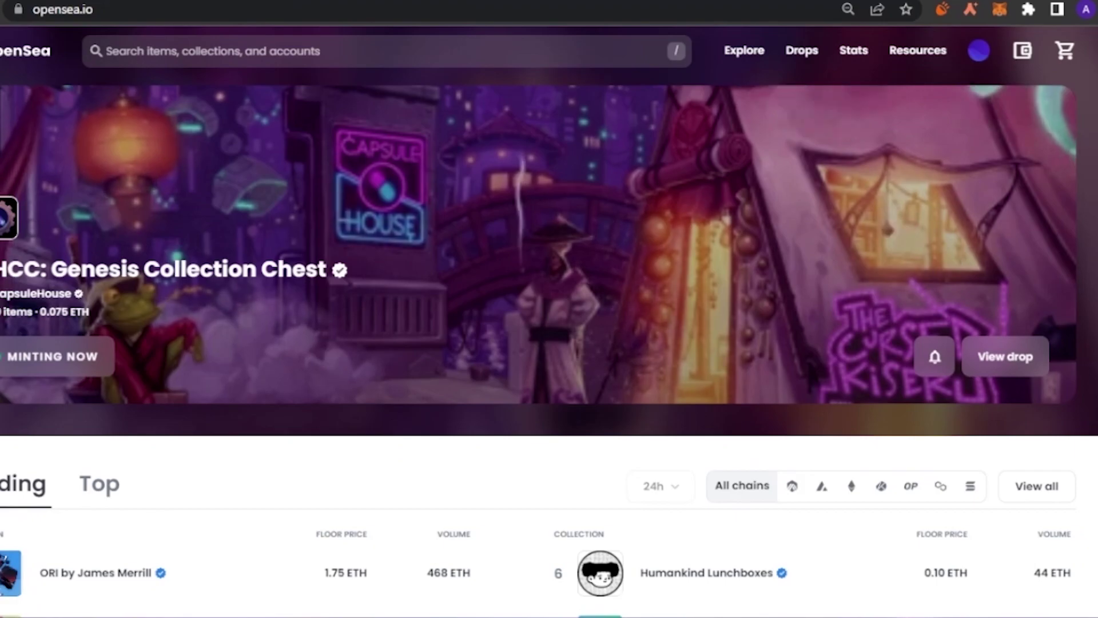
Check the wallet's $0.00 USD balance, then go to the account's profile page.
scroll(549, 320, down, 1)
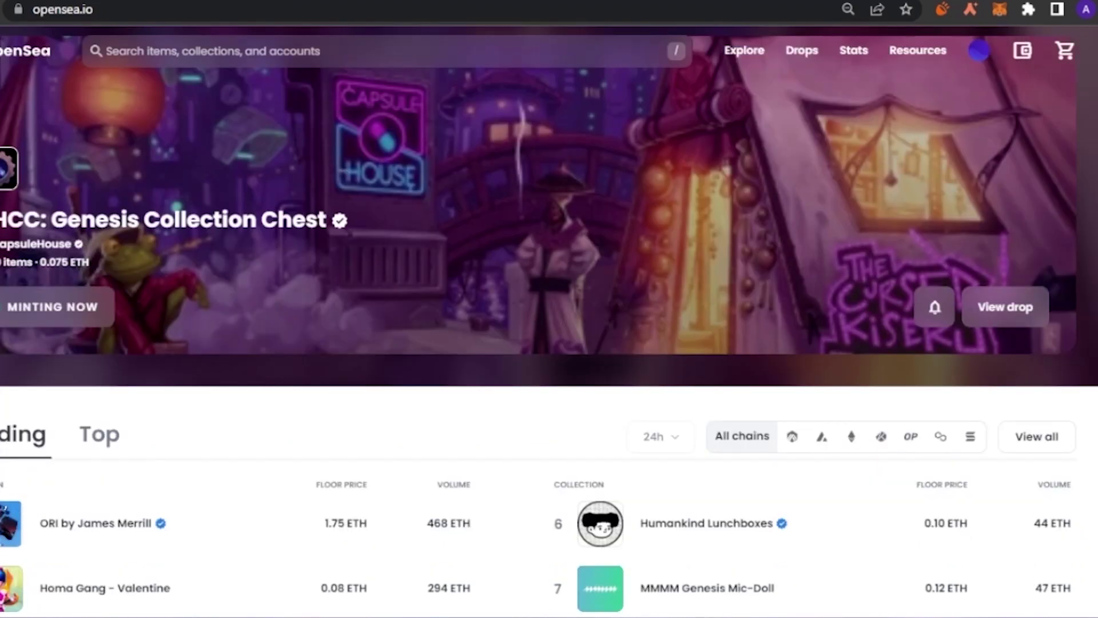
scroll(549, 321, down, 3)
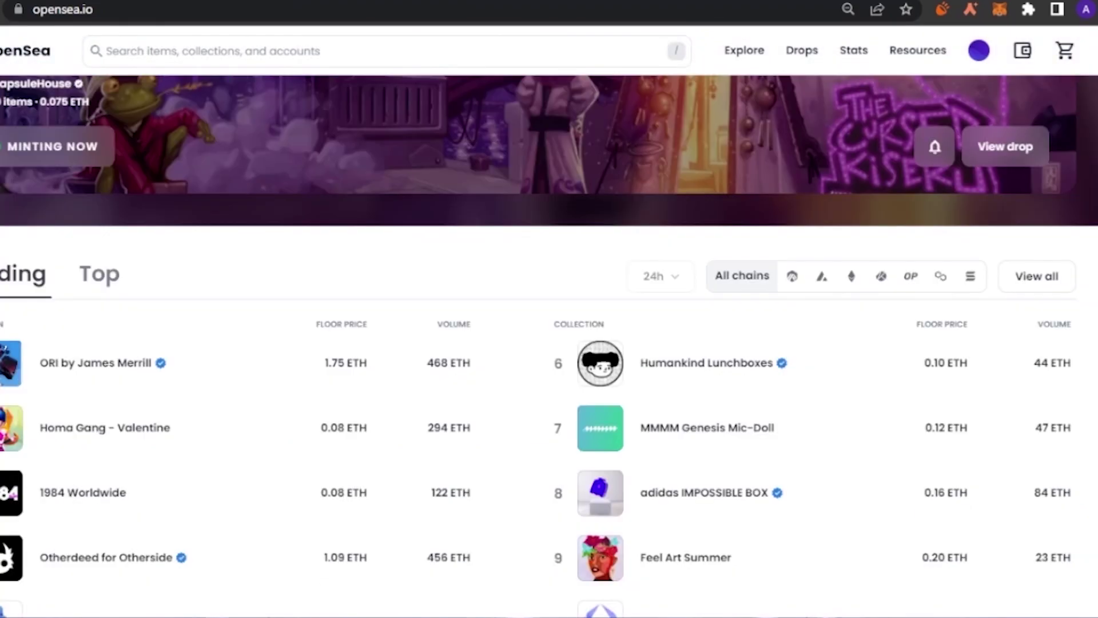
scroll(549, 343, down, 7)
scroll(549, 343, down, 9)
scroll(549, 343, up, 5)
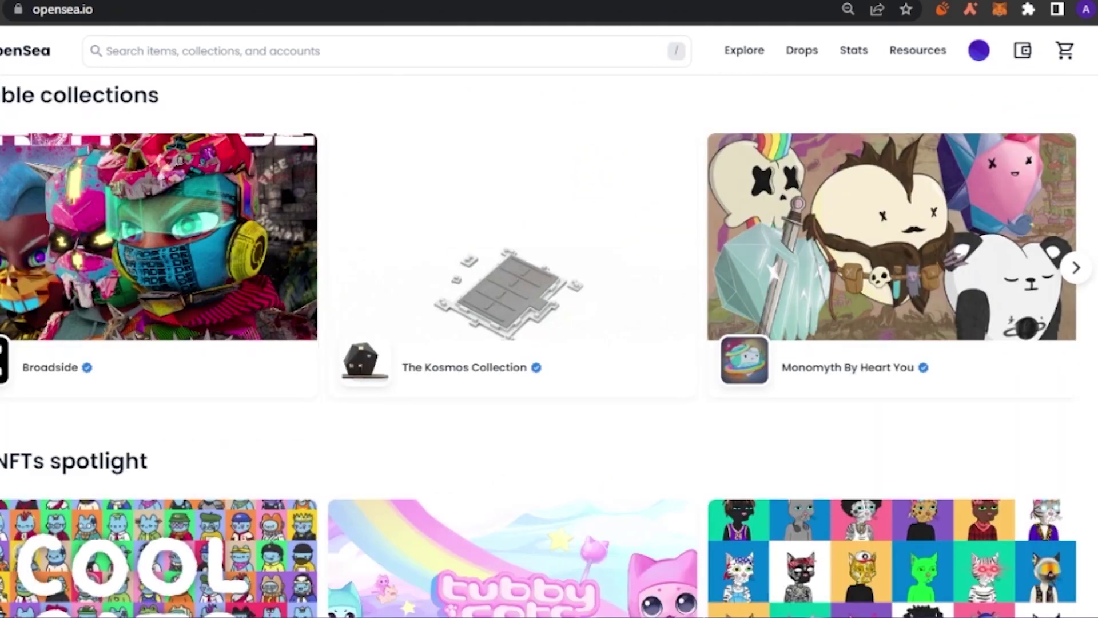
scroll(549, 343, up, 3)
scroll(549, 343, down, 9)
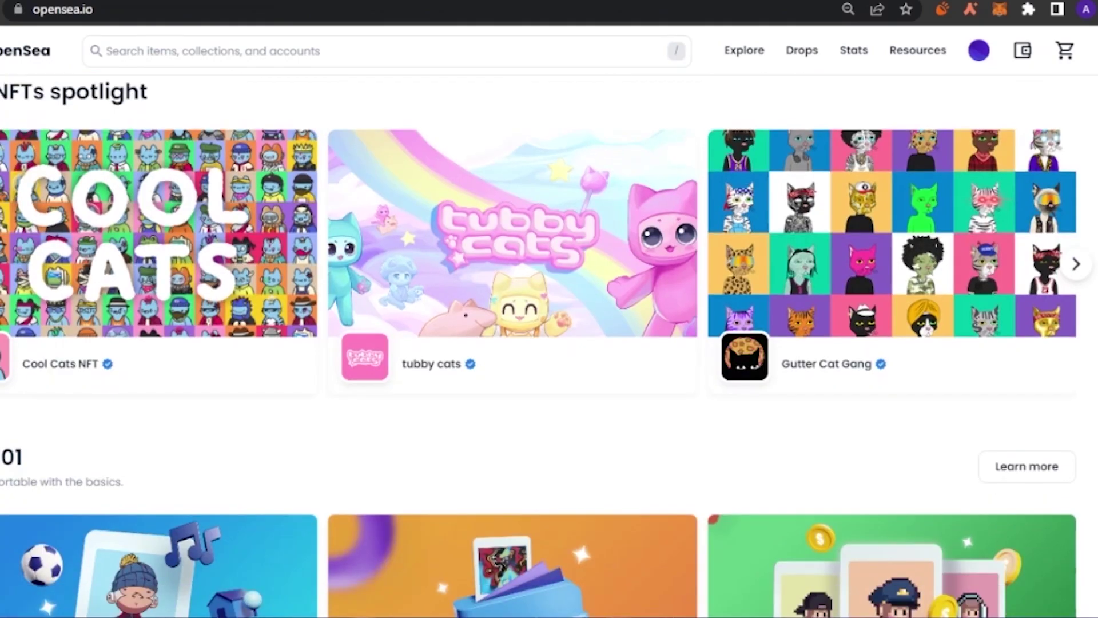
scroll(549, 344, down, 8)
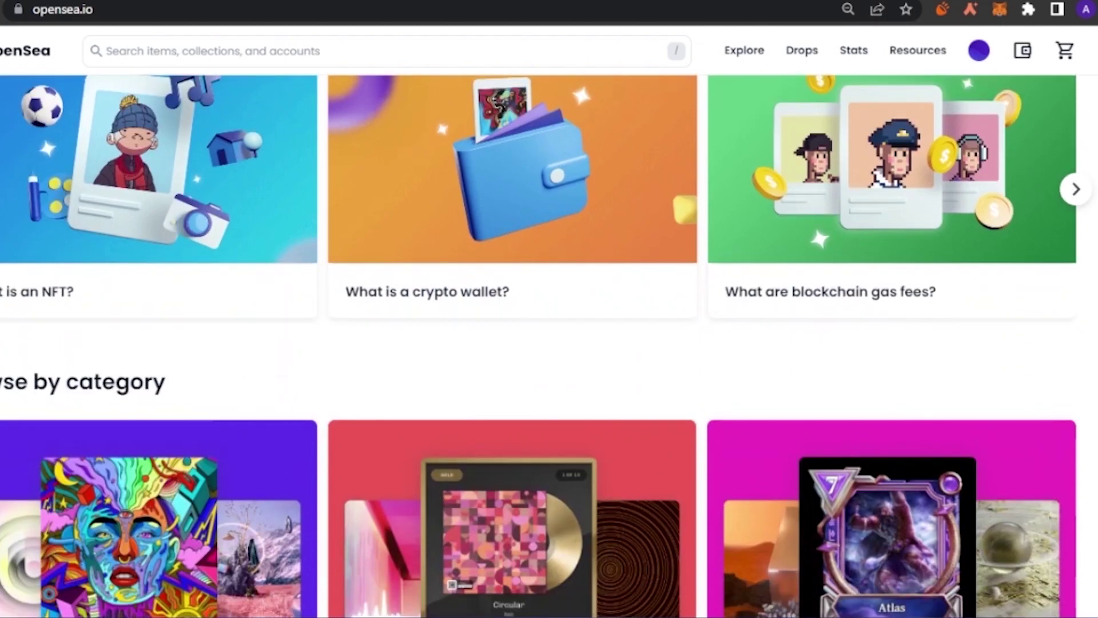
scroll(549, 343, up, 9)
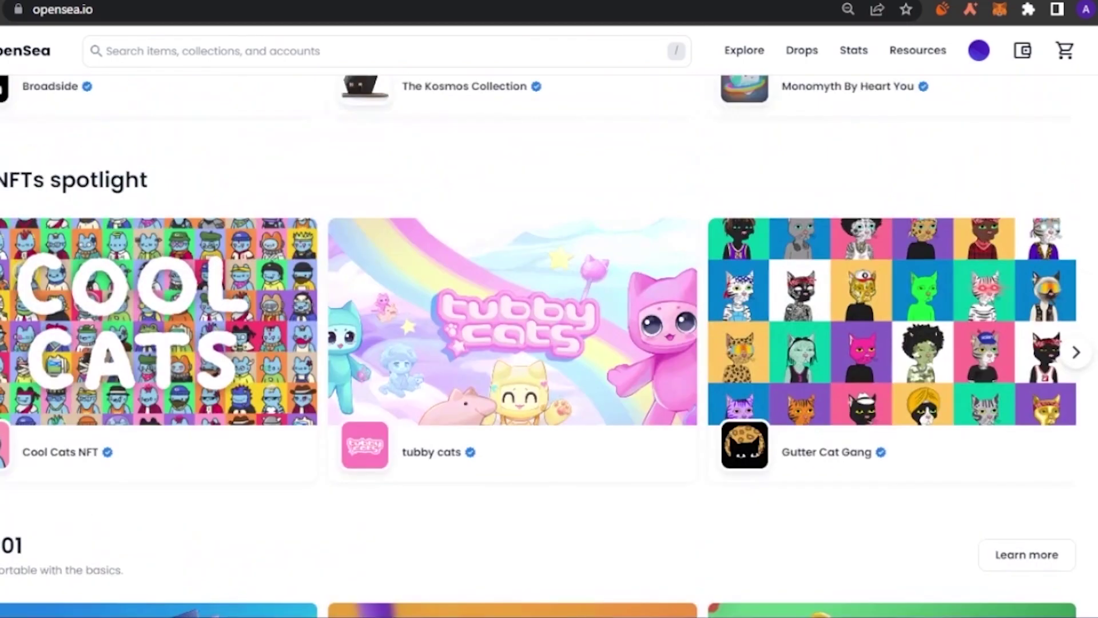
scroll(549, 343, up, 2)
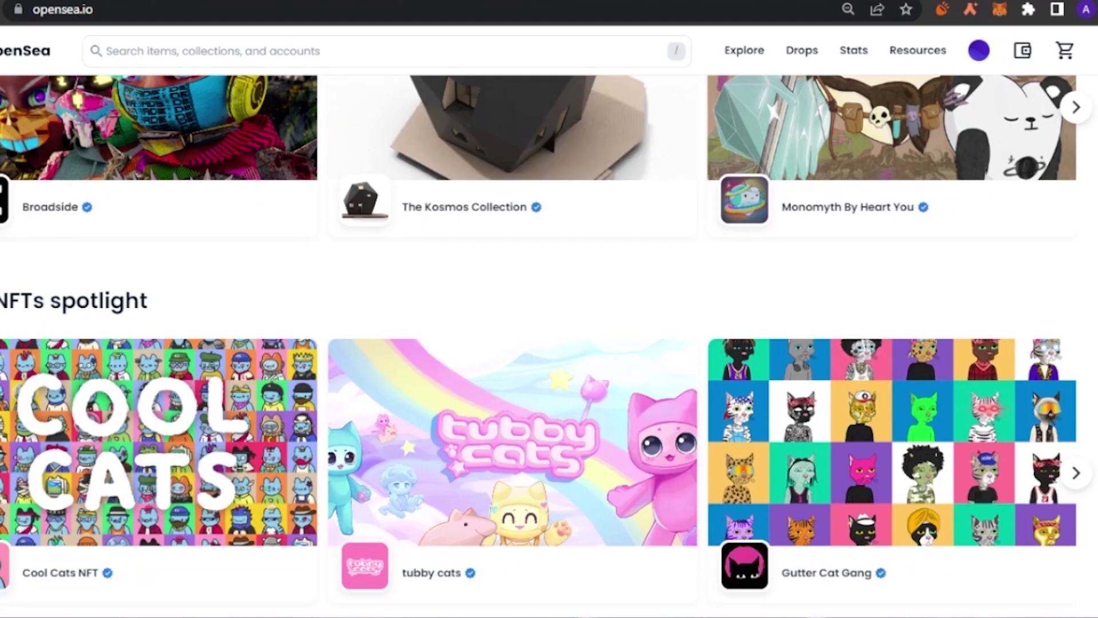
scroll(549, 343, down, 7)
scroll(549, 343, up, 2)
scroll(549, 343, up, 20)
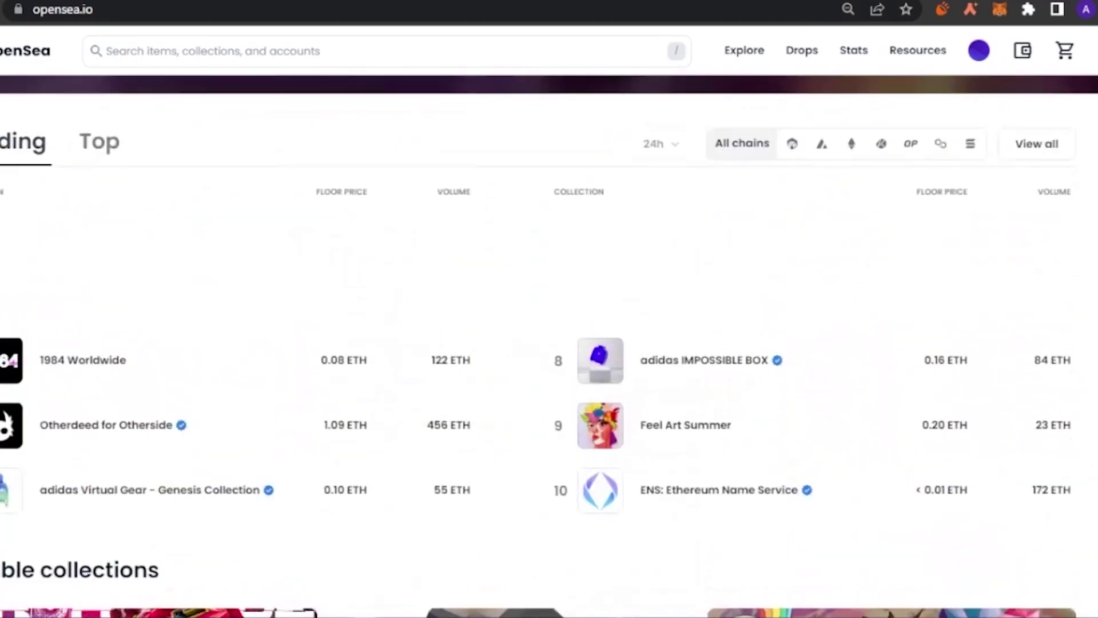
scroll(549, 343, down, 5)
scroll(549, 343, down, 1)
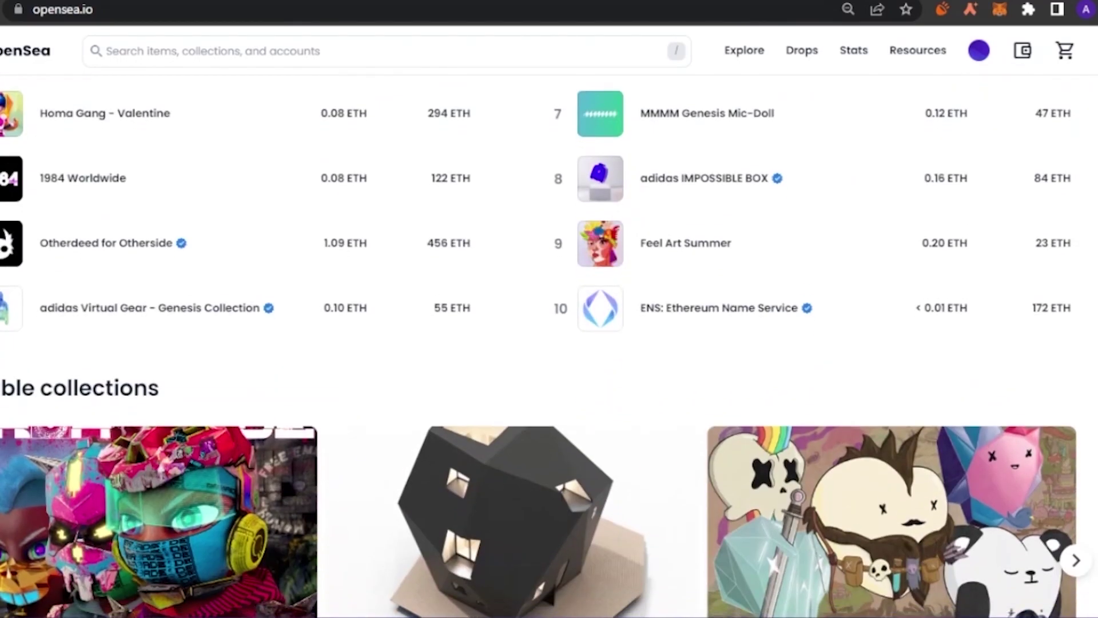
scroll(549, 343, down, 1)
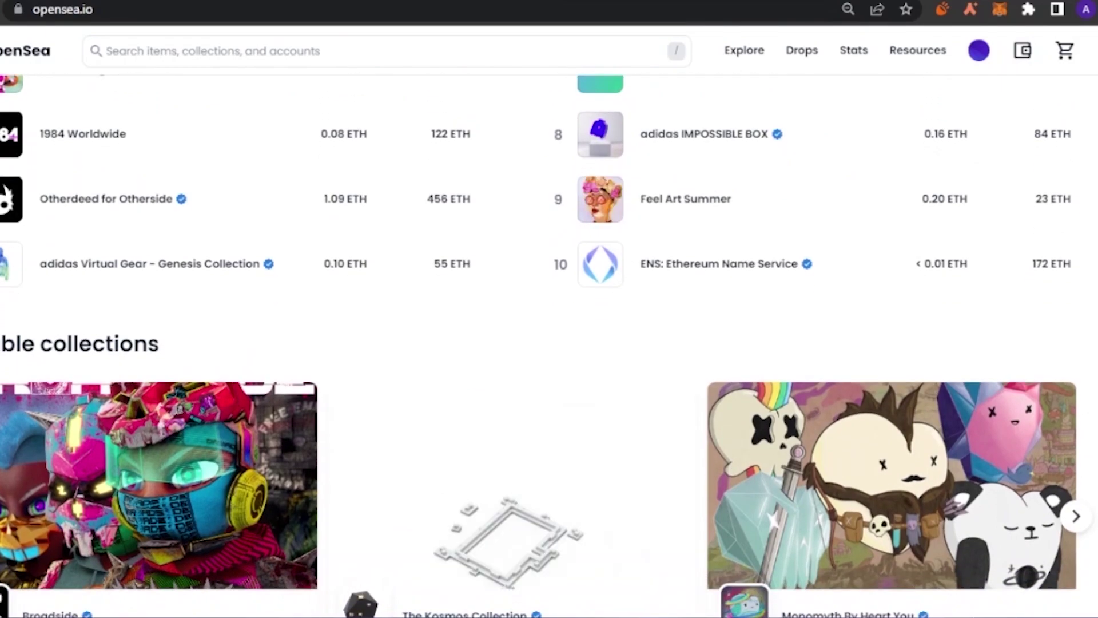
scroll(549, 343, down, 1)
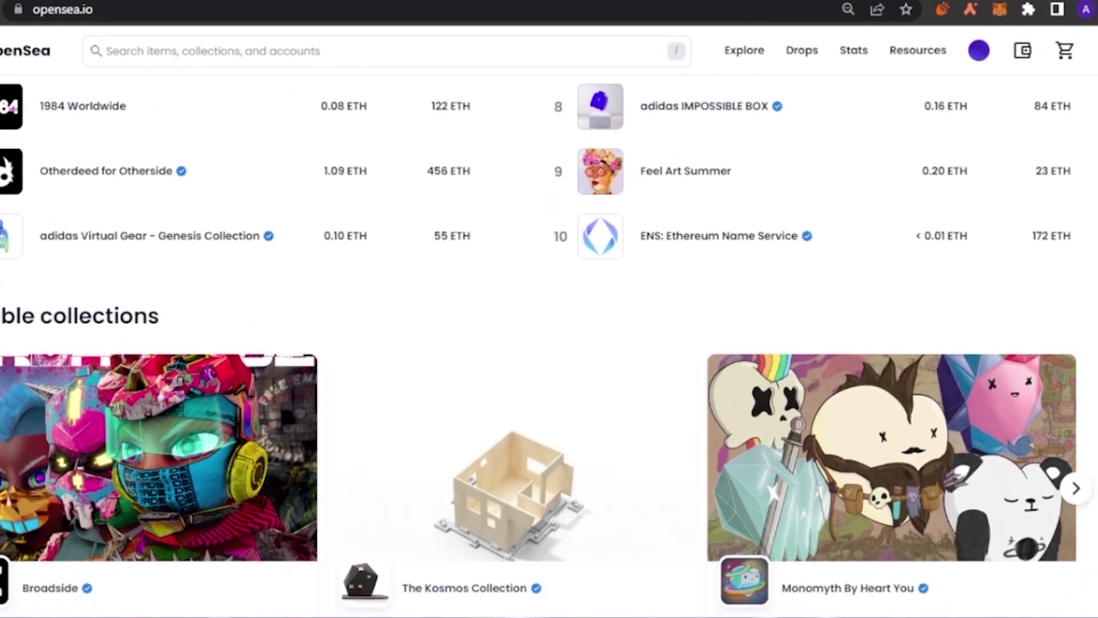
scroll(549, 343, up, 7)
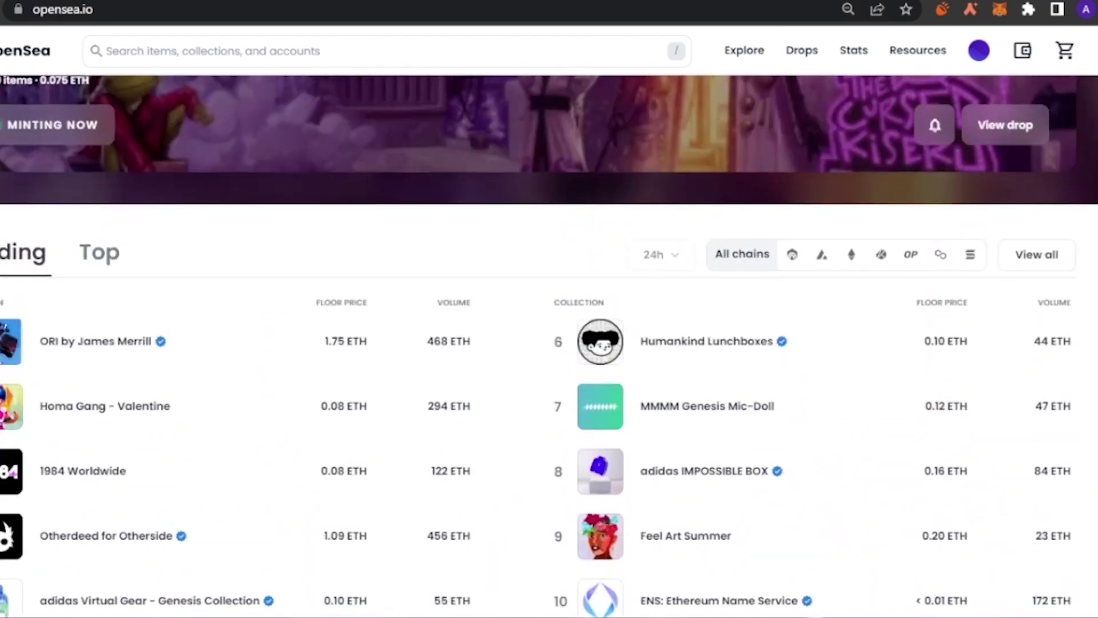
scroll(549, 343, down, 14)
scroll(549, 344, down, 7)
scroll(549, 343, up, 13)
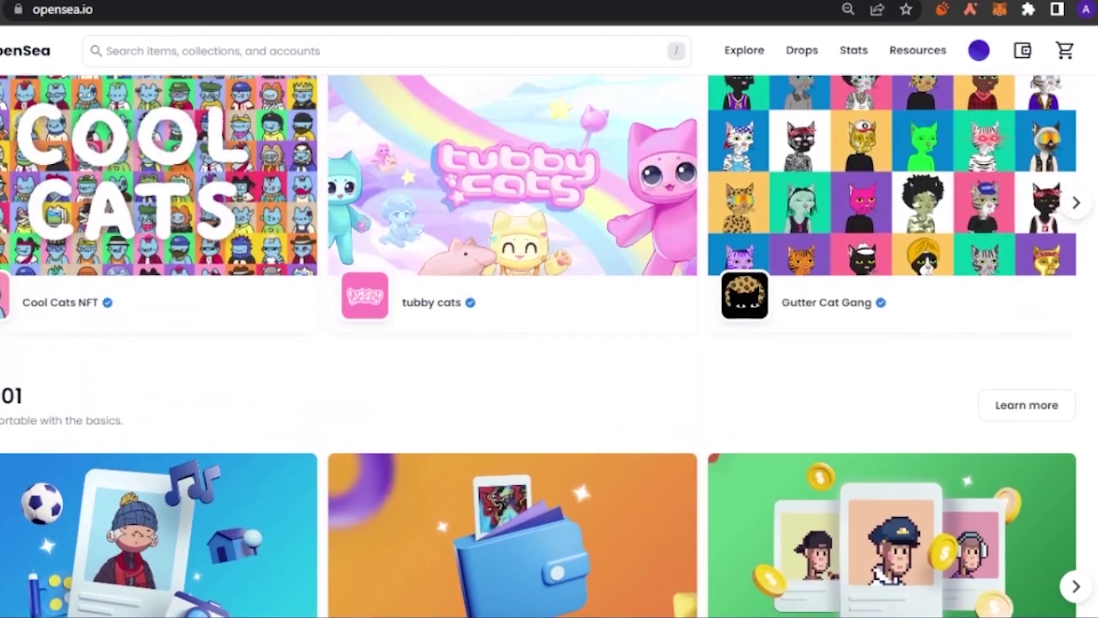
scroll(549, 343, down, 10)
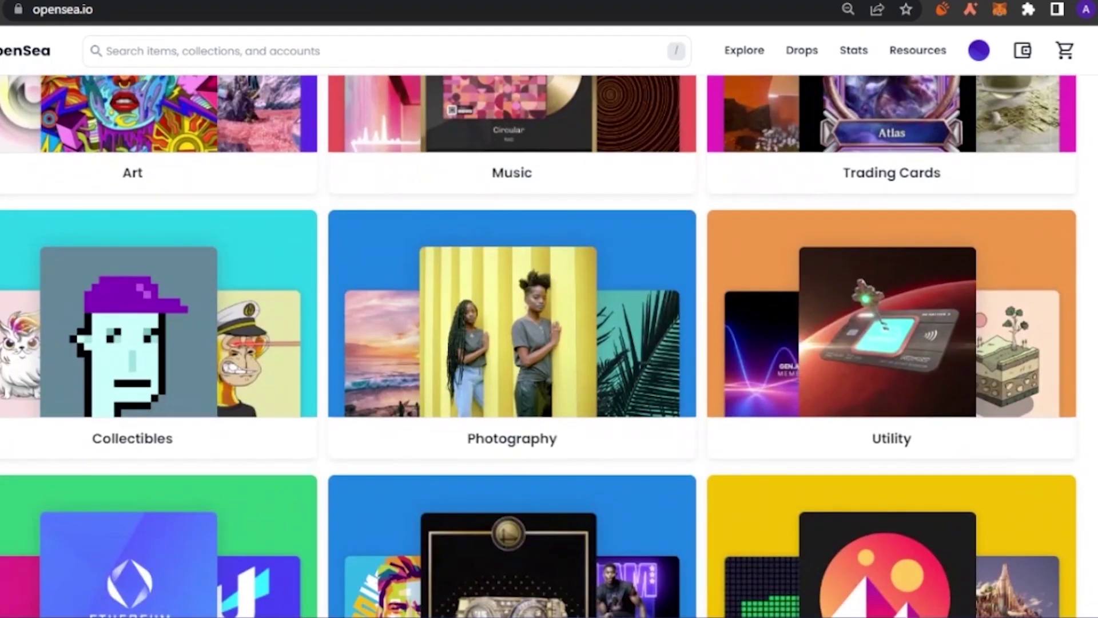
scroll(549, 343, up, 3)
scroll(549, 344, up, 1)
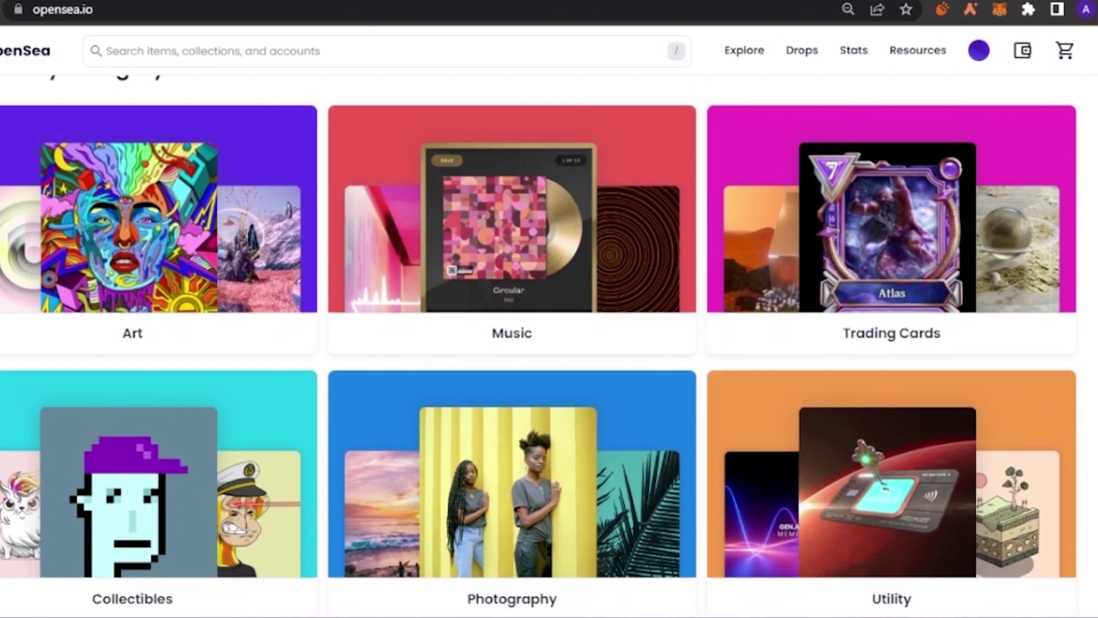
scroll(549, 343, down, 1)
scroll(549, 343, up, 5)
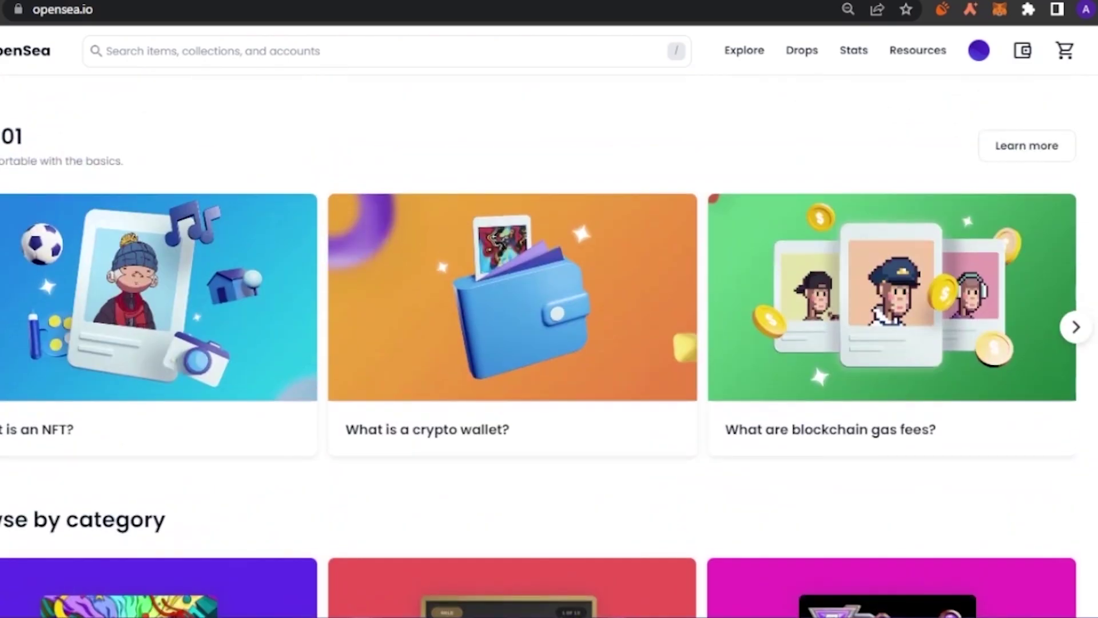
scroll(549, 343, up, 20)
scroll(549, 343, down, 6)
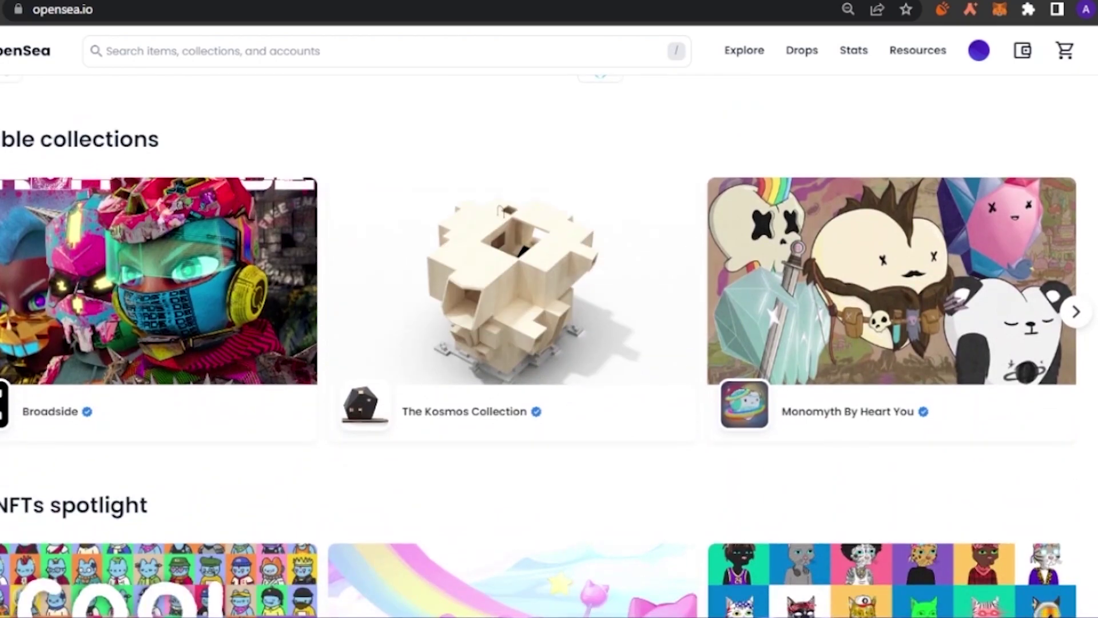
scroll(547, 343, down, 7)
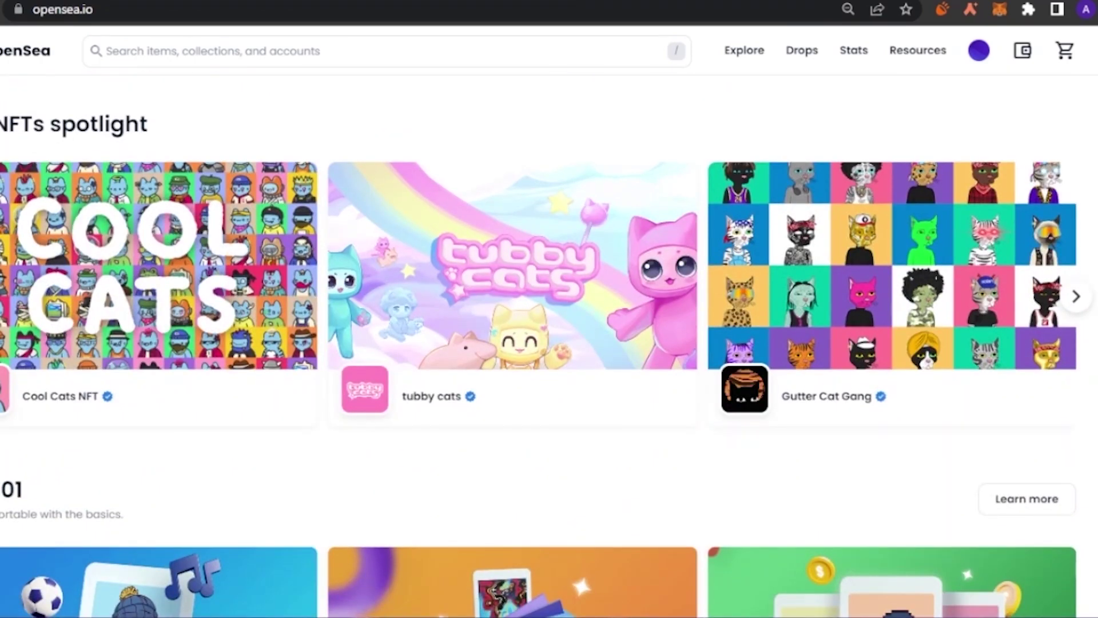
scroll(548, 343, down, 6)
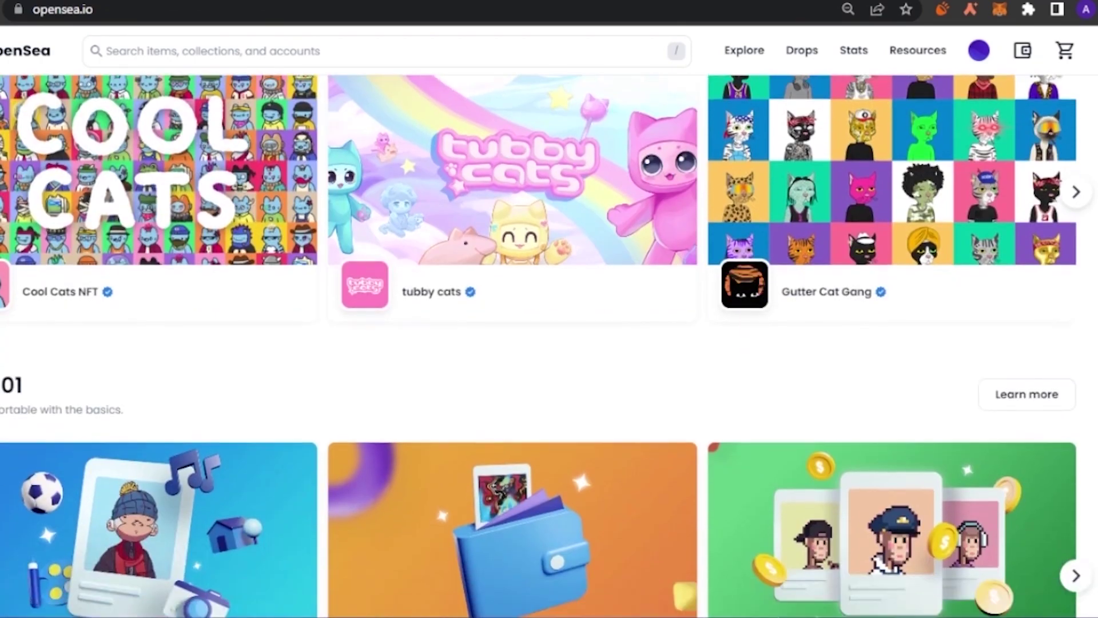
scroll(548, 343, up, 7)
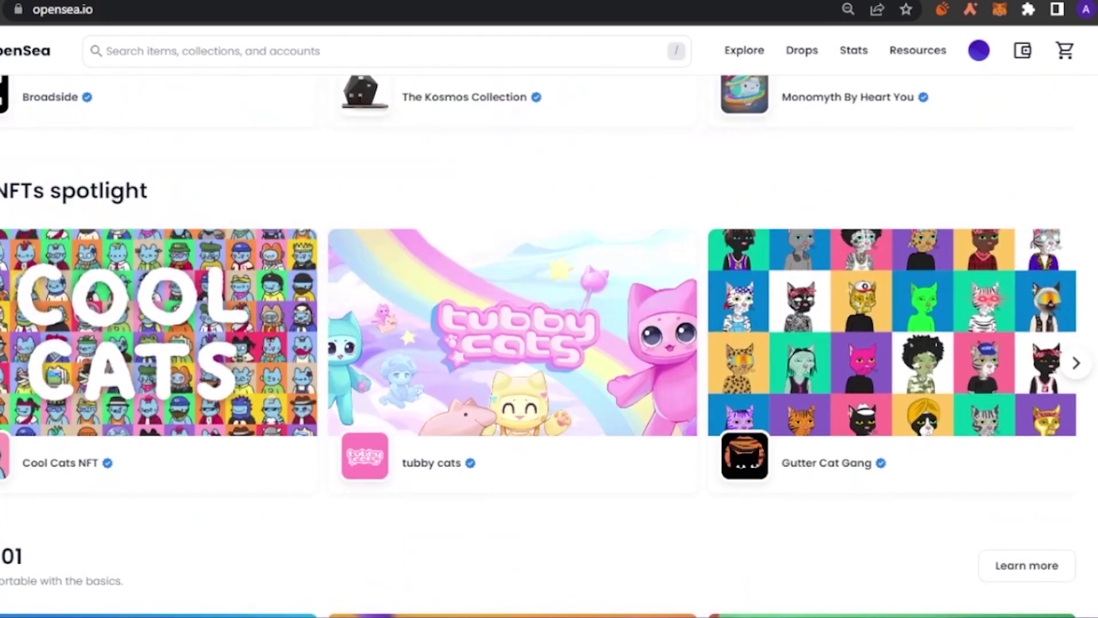
scroll(548, 343, down, 11)
scroll(547, 343, up, 6)
scroll(548, 343, down, 6)
scroll(547, 343, up, 10)
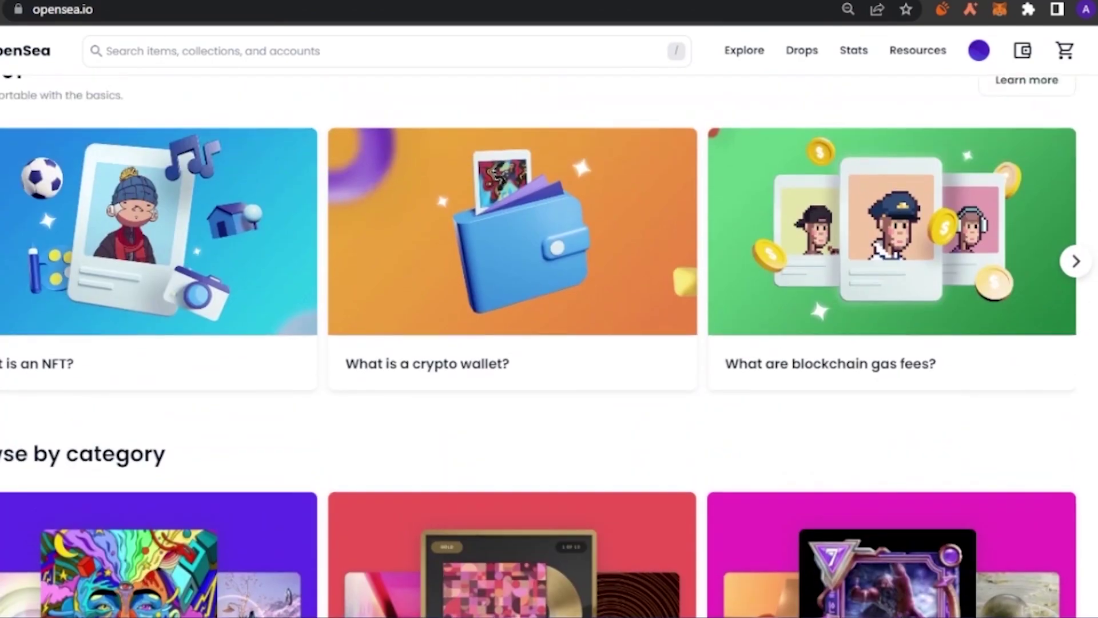
scroll(547, 343, up, 5)
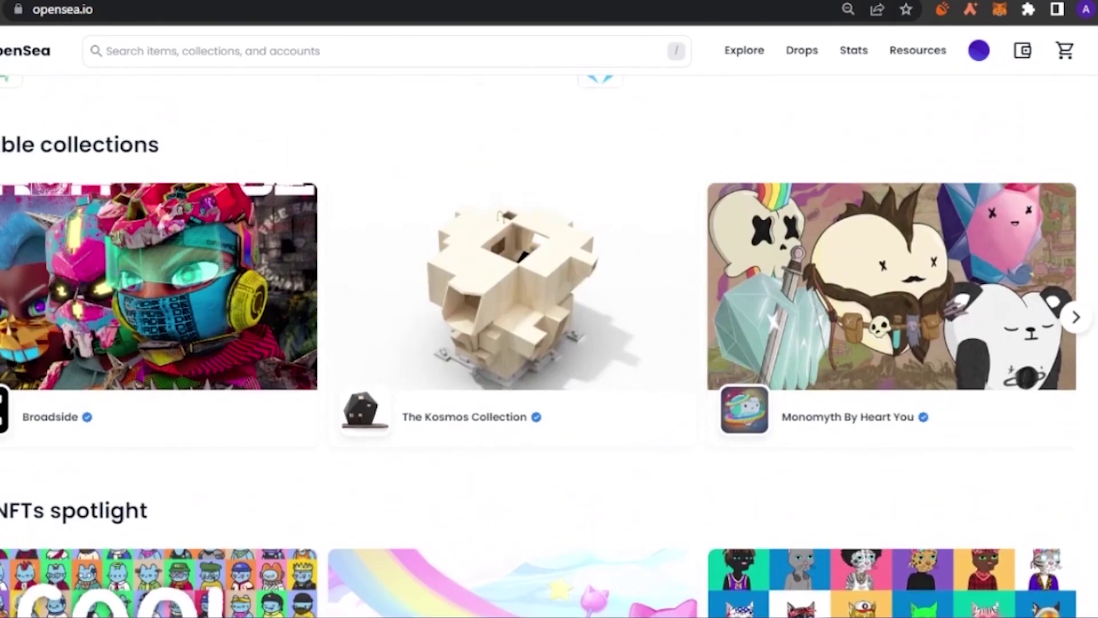
scroll(547, 343, up, 5)
scroll(548, 344, up, 4)
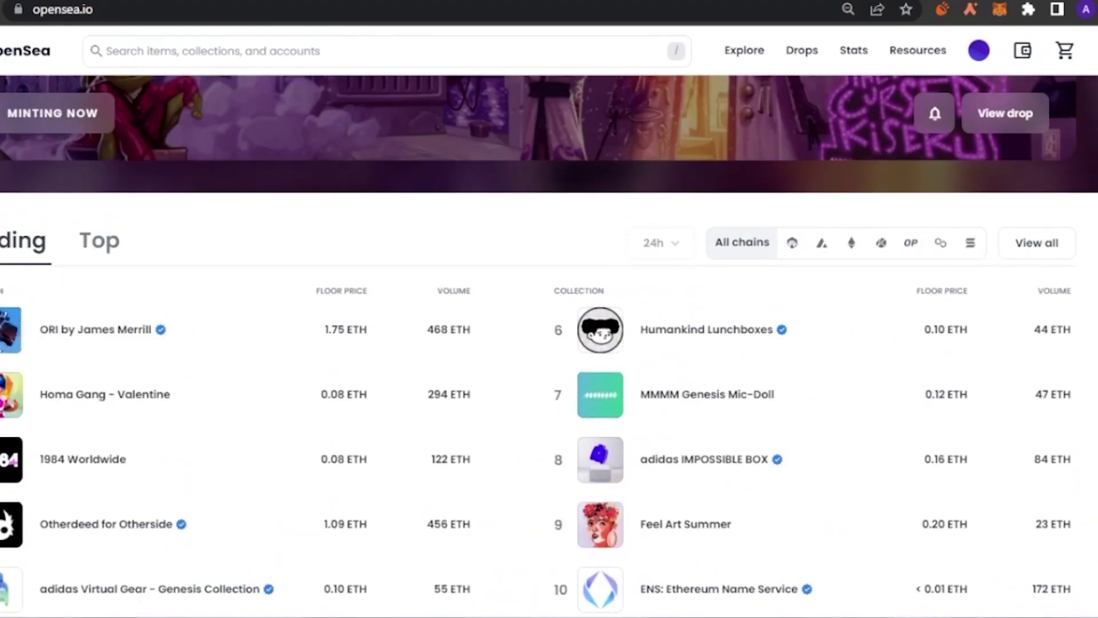
scroll(547, 343, down, 3)
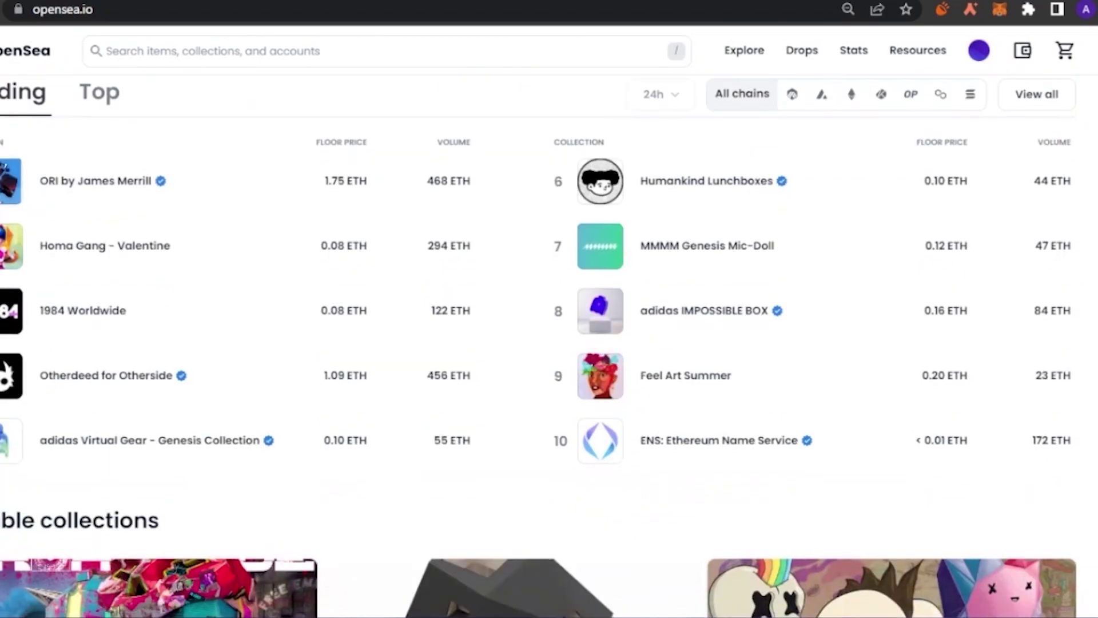
scroll(547, 343, up, 3)
scroll(679, 154, up, 4)
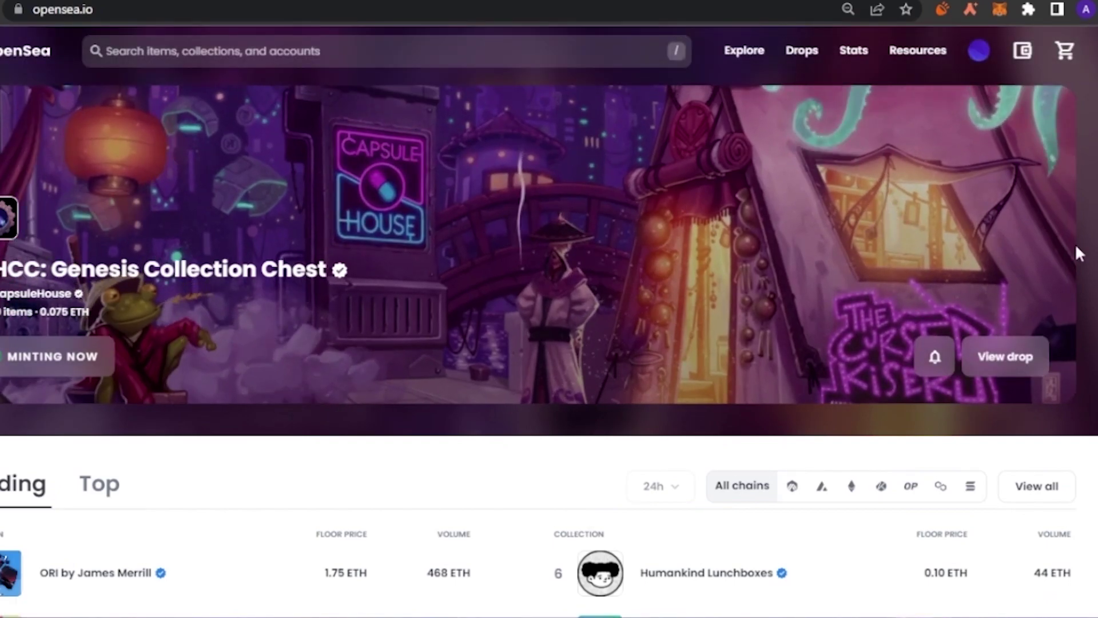
scroll(549, 309, down, 15)
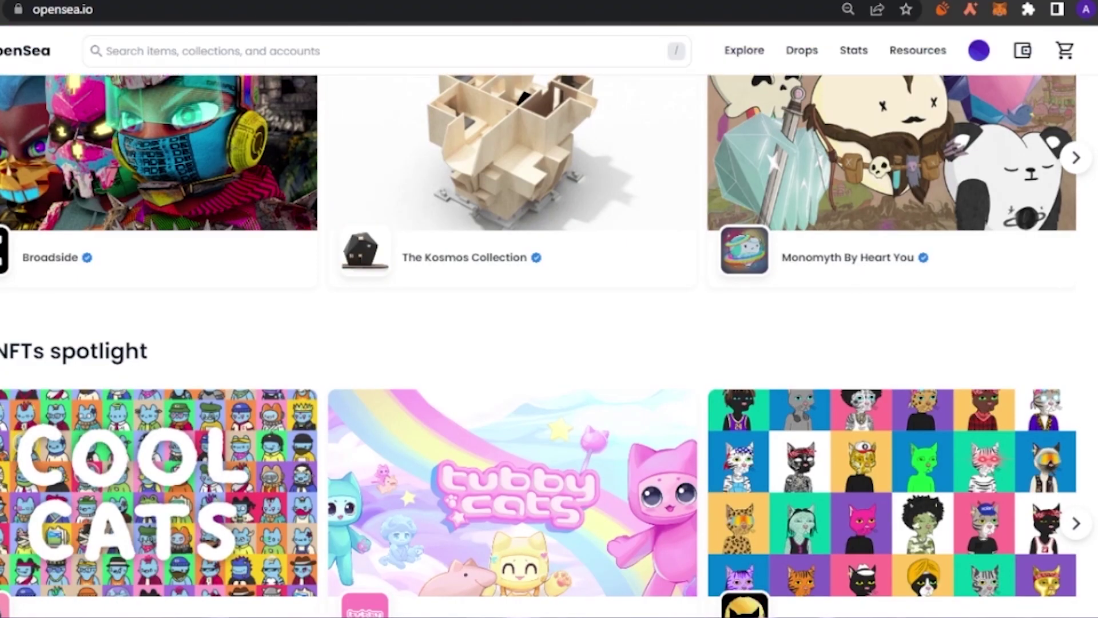
scroll(549, 343, down, 9)
scroll(549, 343, down, 7)
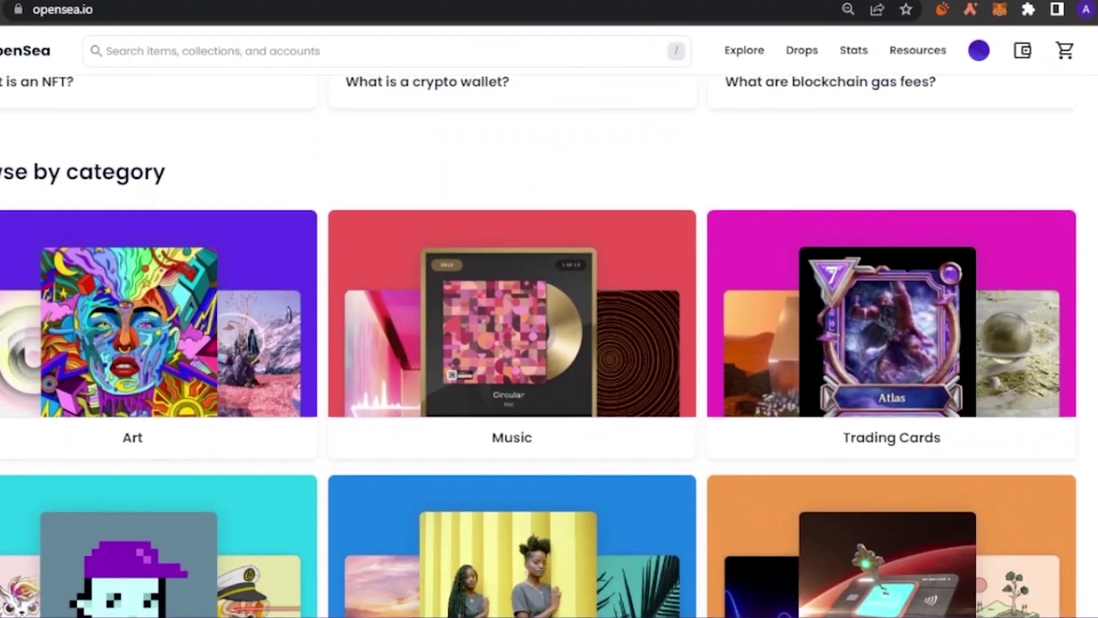
scroll(549, 344, down, 2)
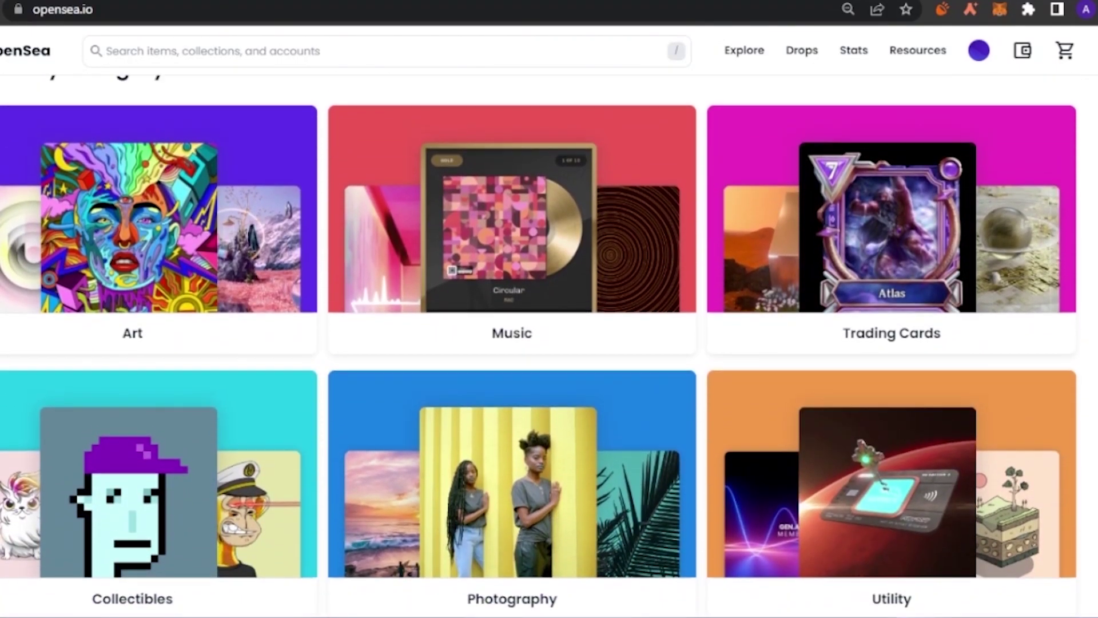
scroll(549, 343, down, 3)
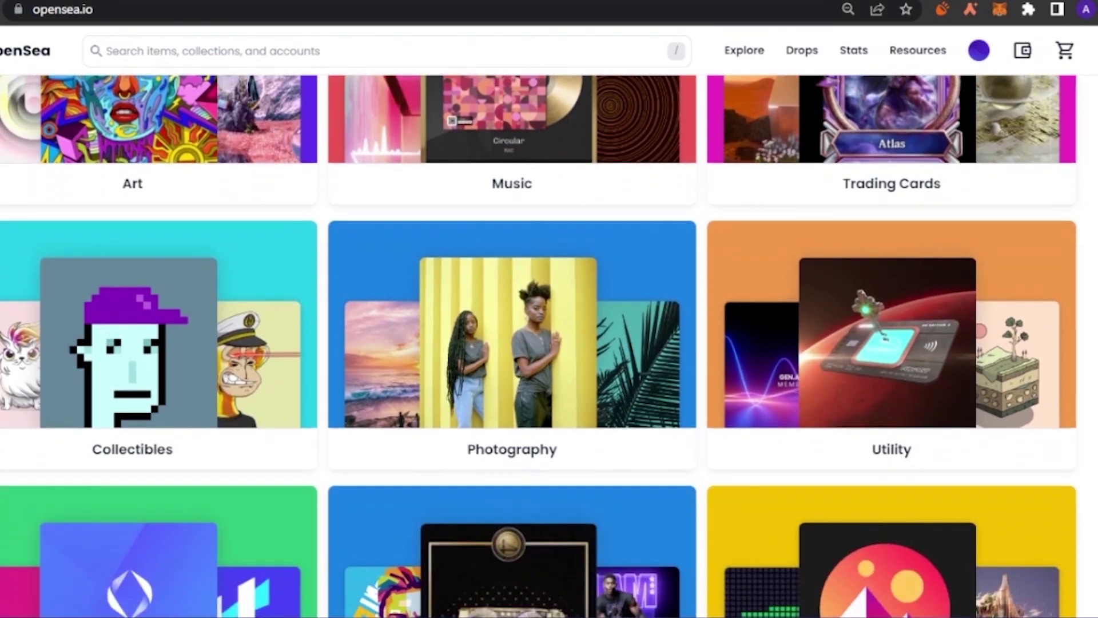
scroll(549, 343, down, 4)
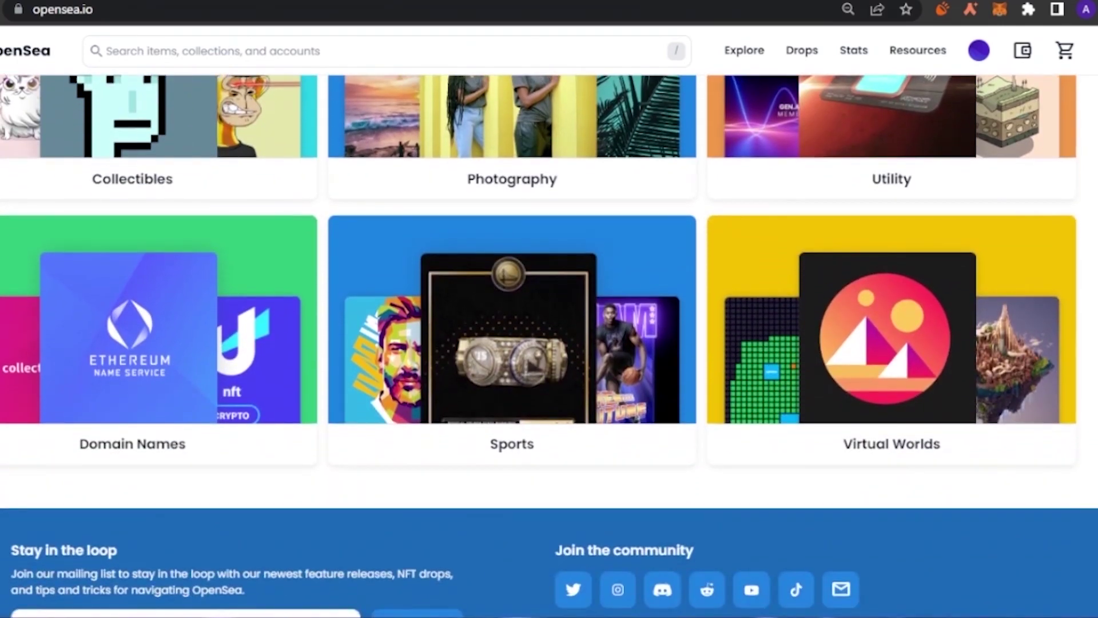
scroll(549, 343, up, 8)
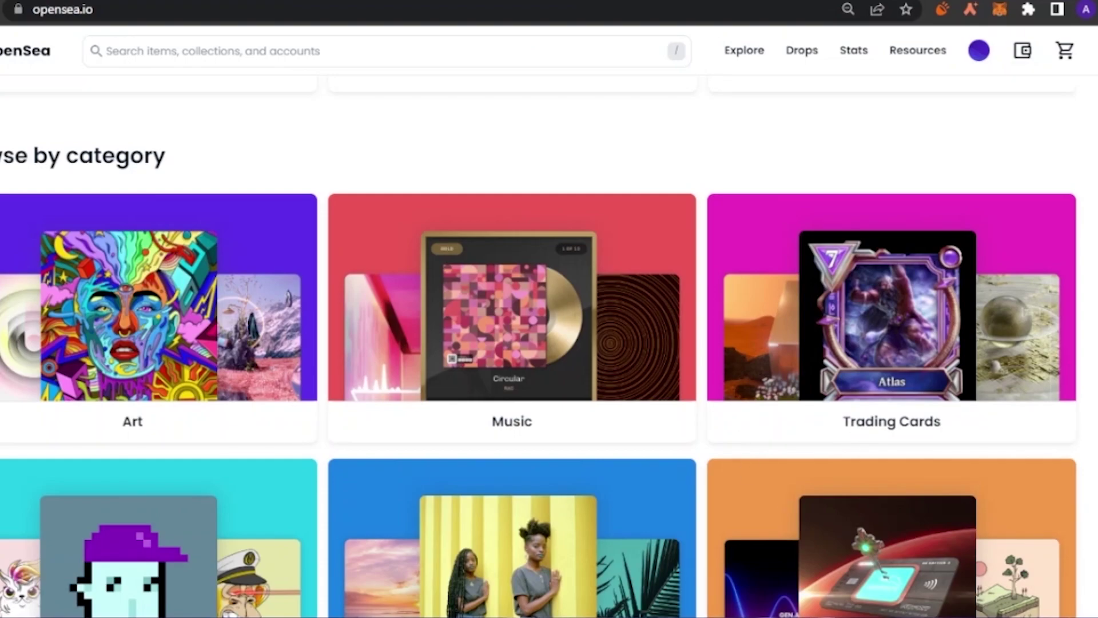
scroll(549, 343, up, 20)
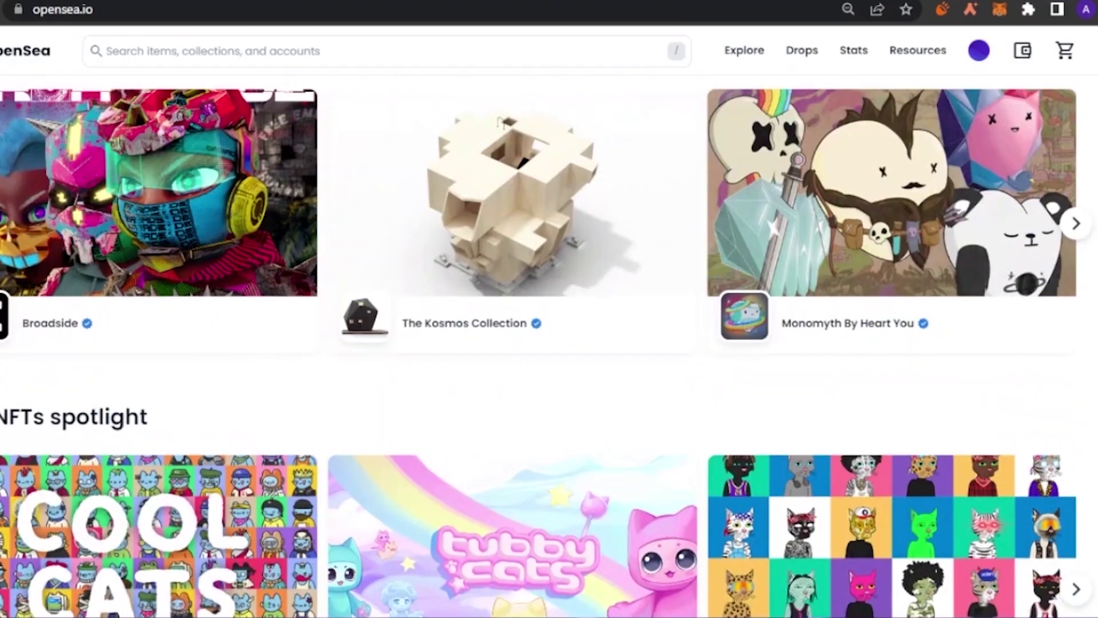
scroll(549, 343, up, 1)
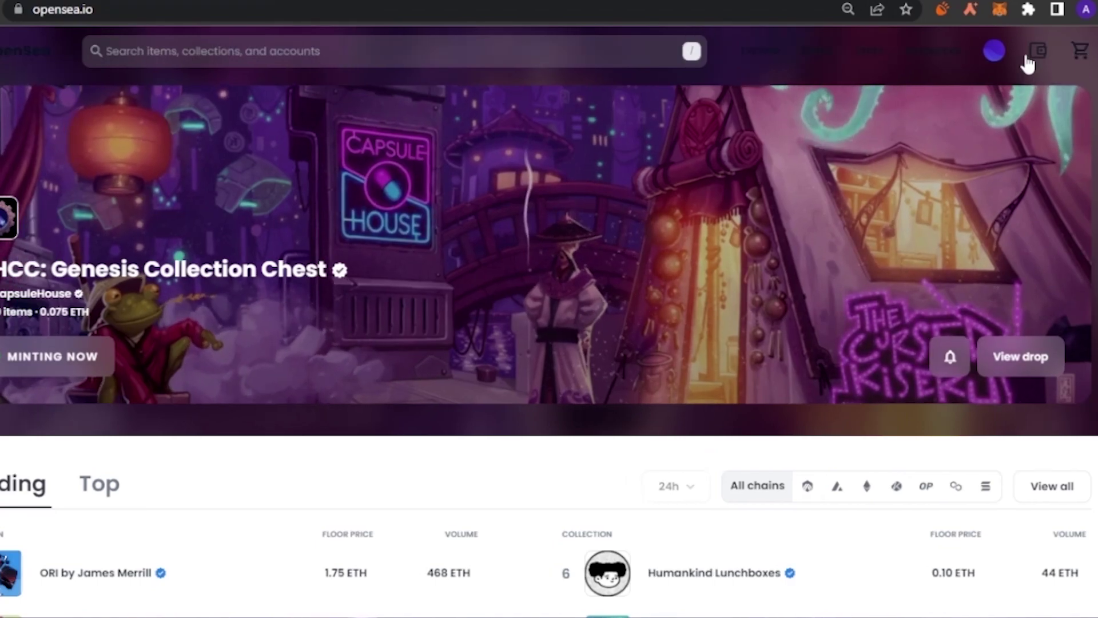
click(1025, 57)
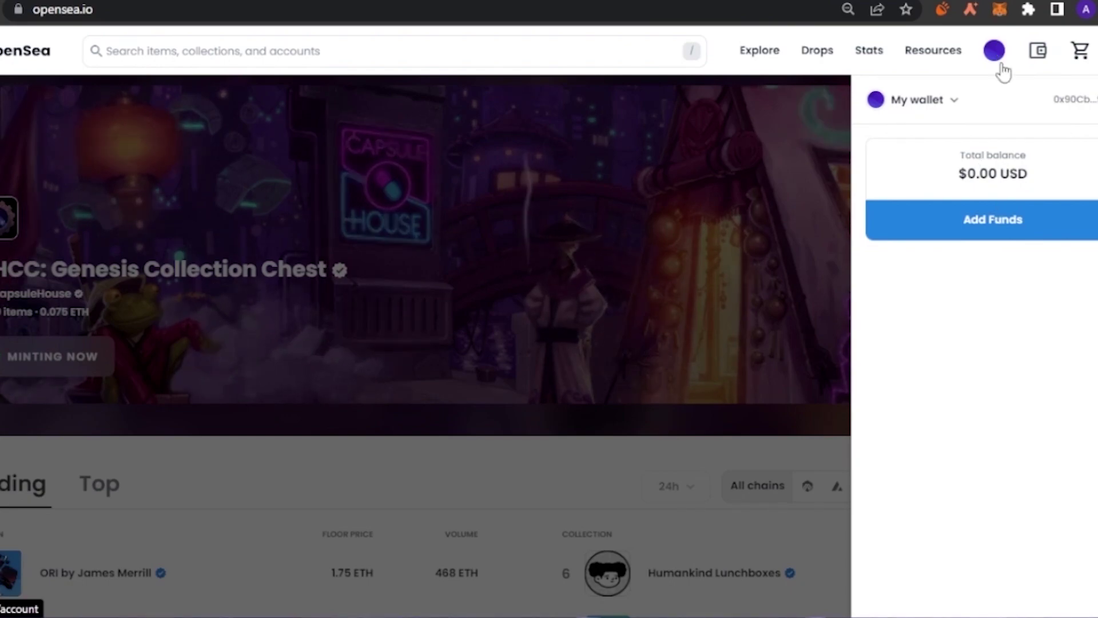
mouse_move(1001, 69)
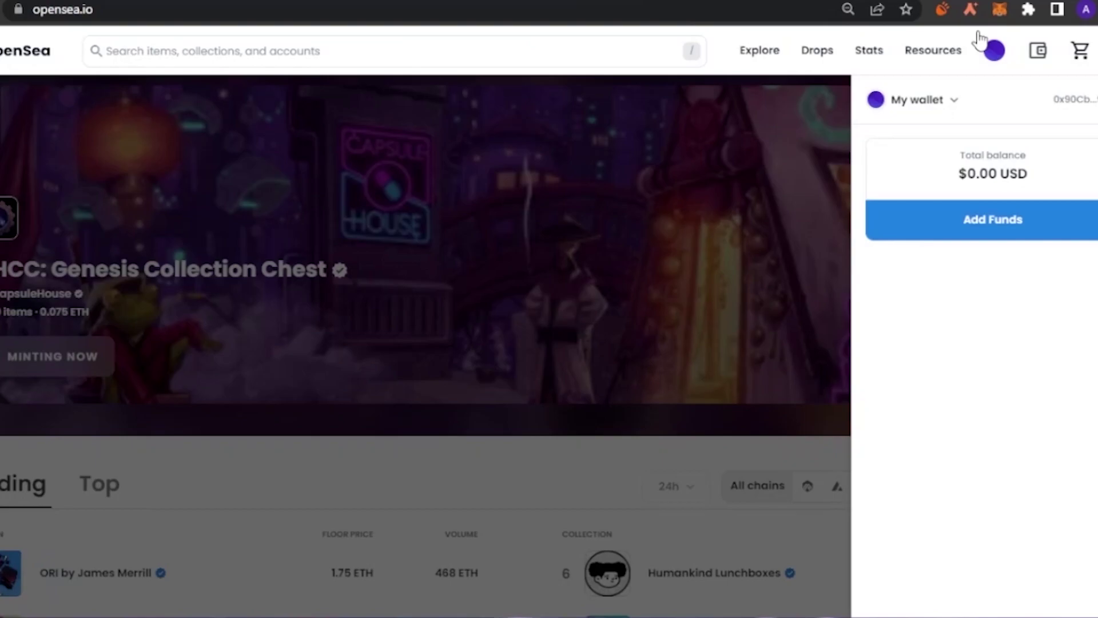
click(980, 52)
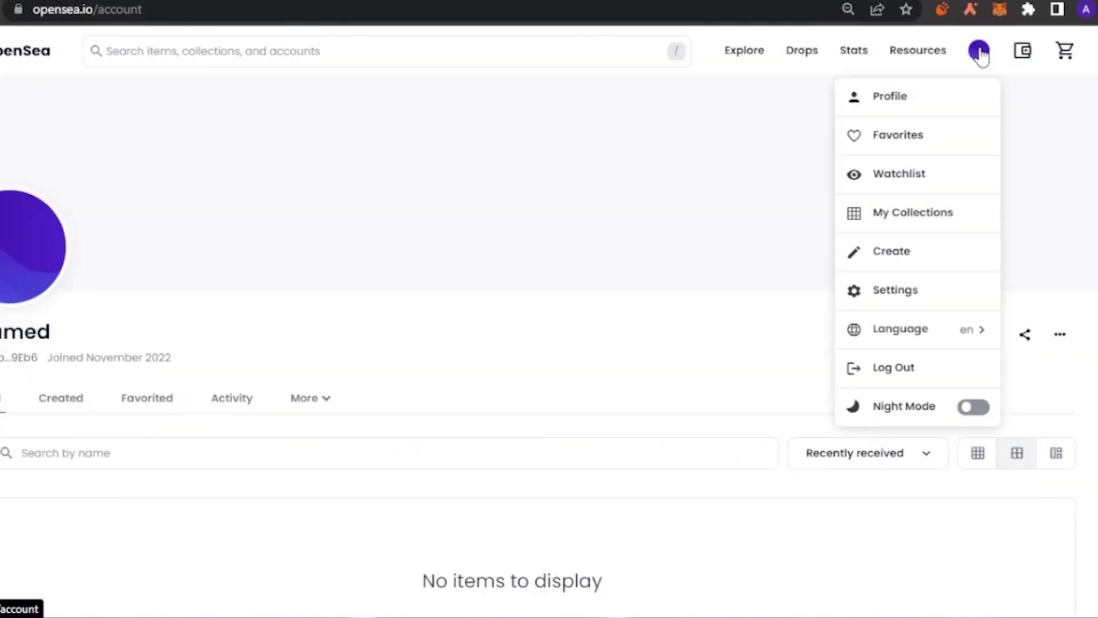
Open My Collections to reach the Create a Collection form.
click(930, 209)
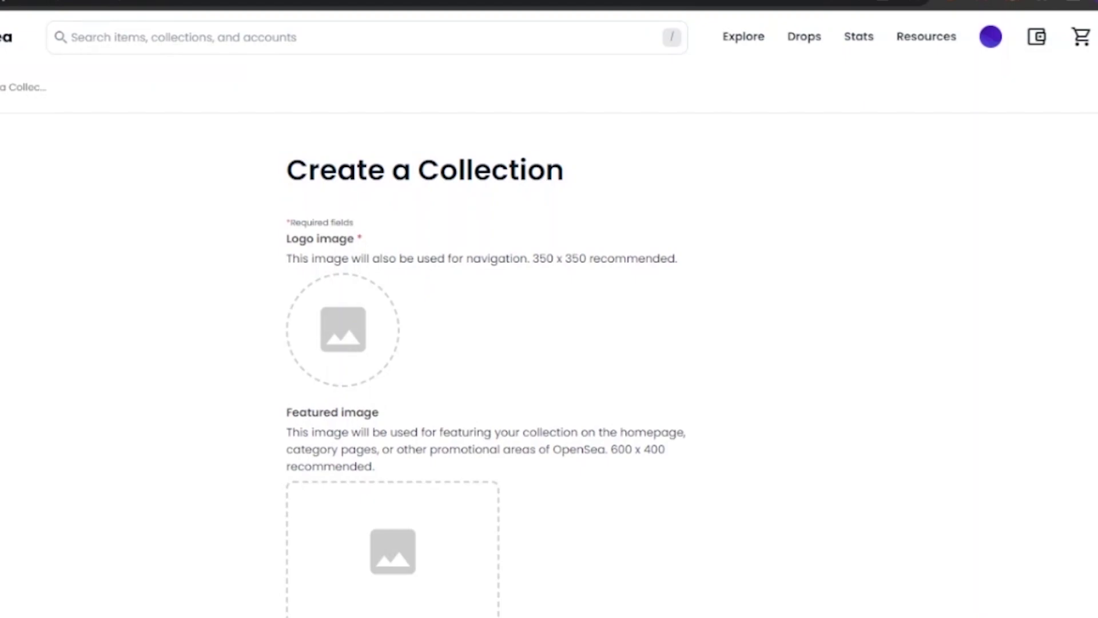
Open the file picker from the circular Logo image upload area.
scroll(343, 349, down, 1)
scroll(344, 349, up, 1)
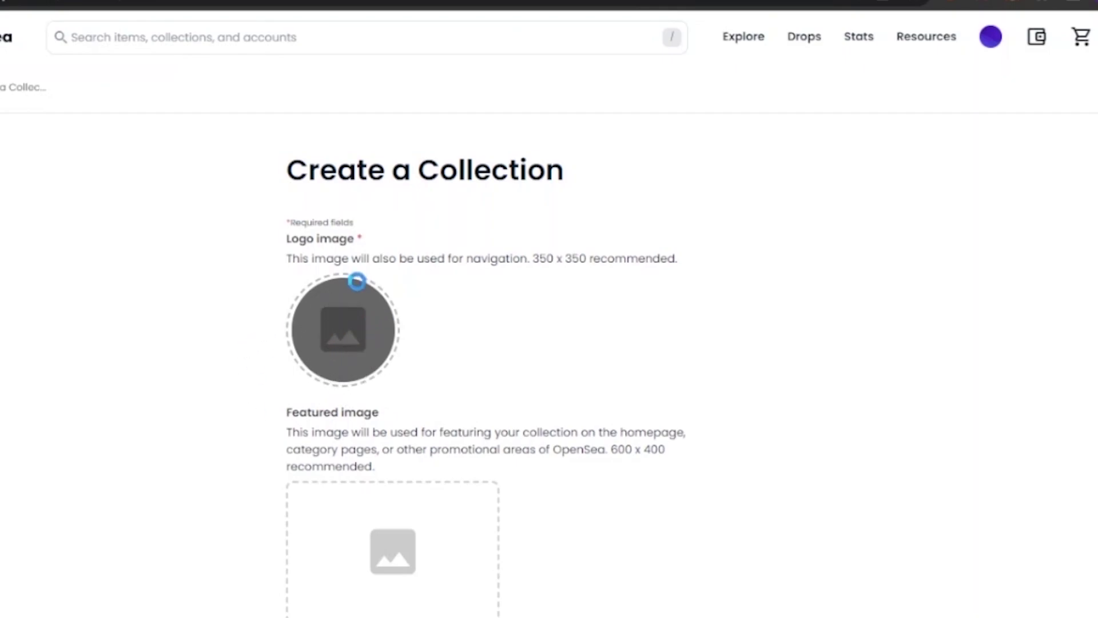
click(356, 287)
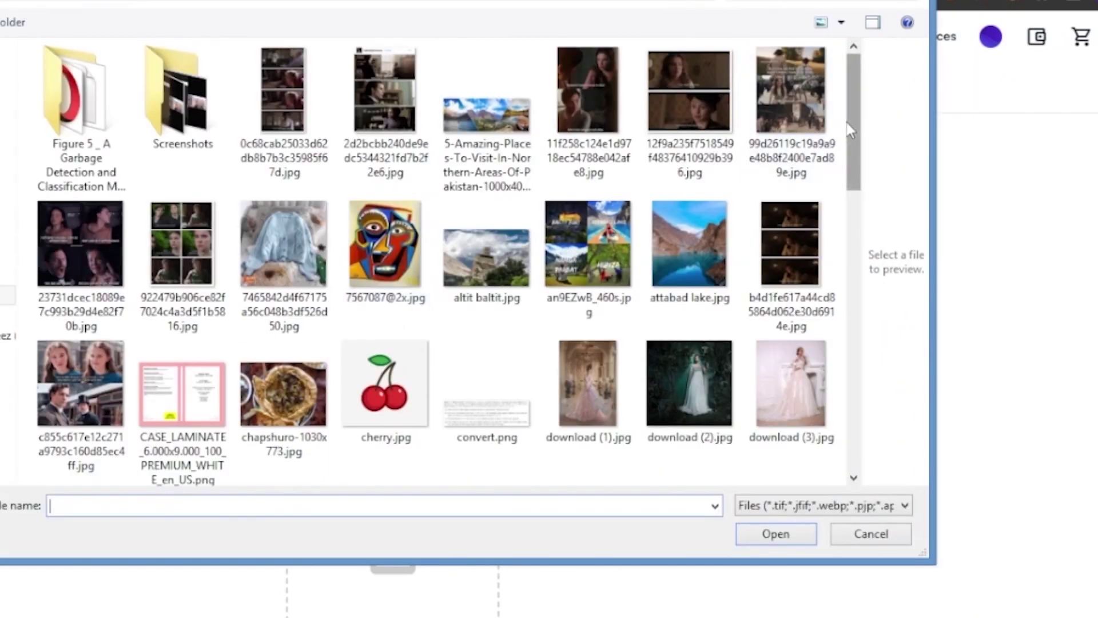
Upload download.jpg, the haloed ape picture, as the collection logo.
drag(855, 120, 849, 221)
click(90, 204)
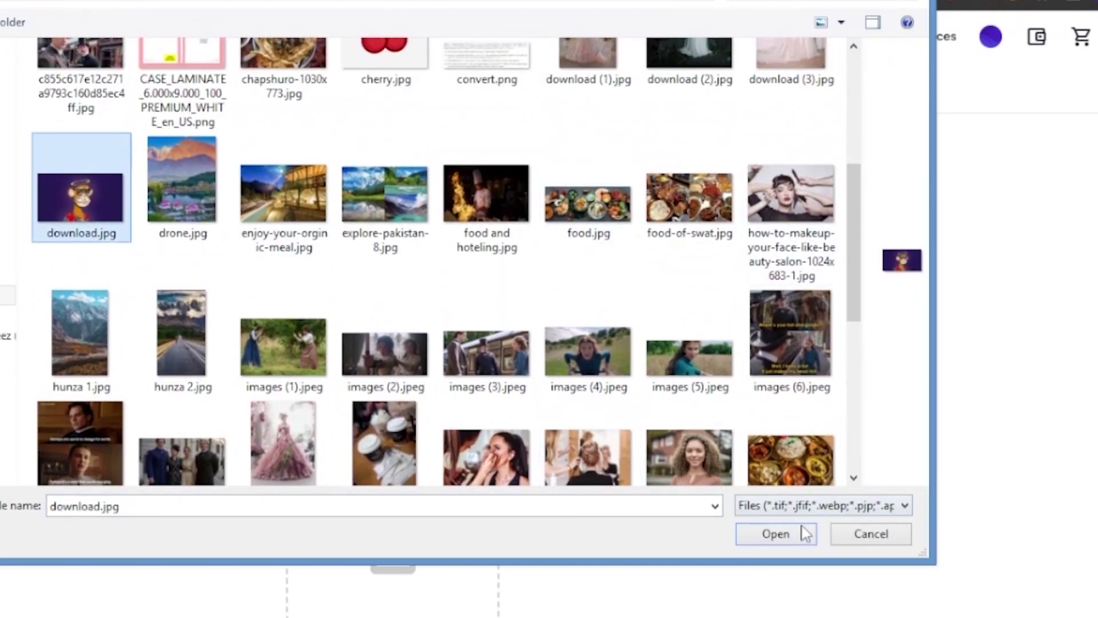
click(811, 538)
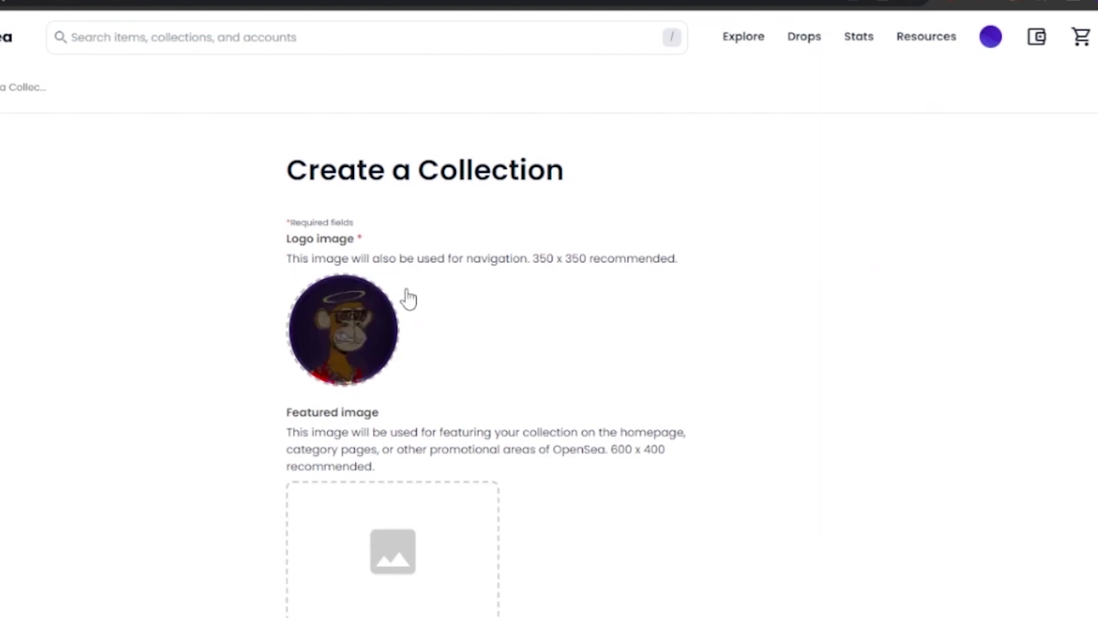
scroll(549, 343, down, 4)
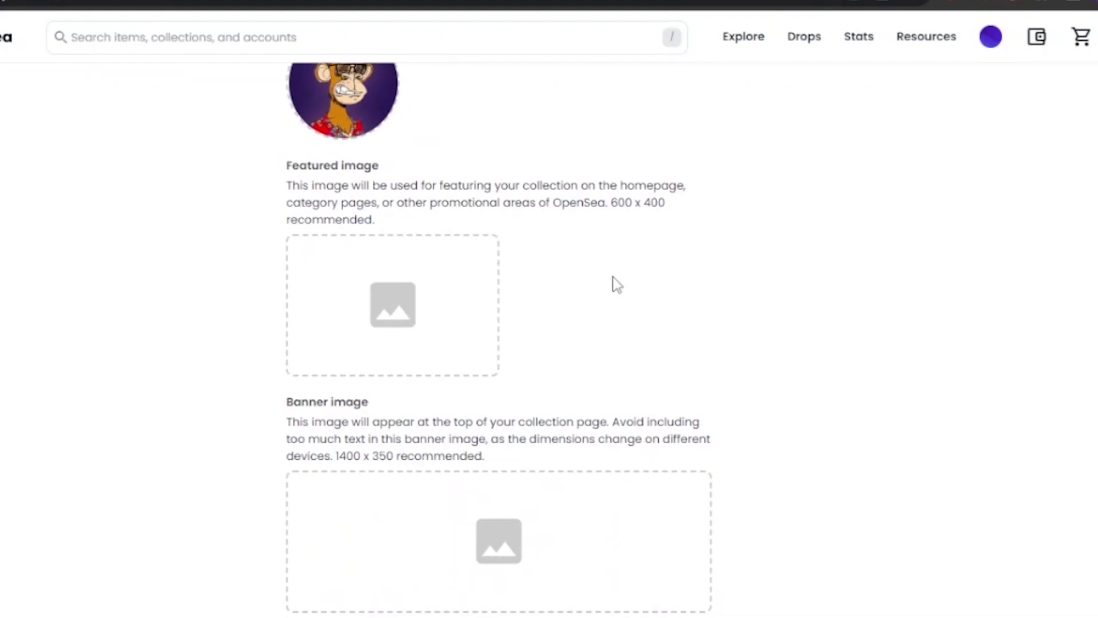
click(429, 292)
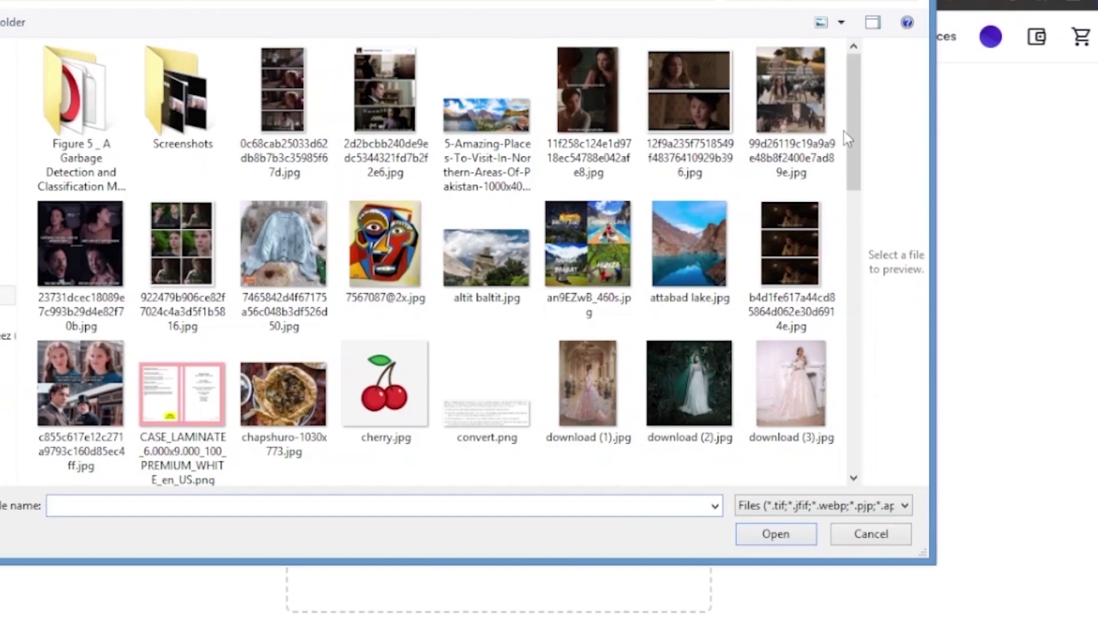
click(366, 249)
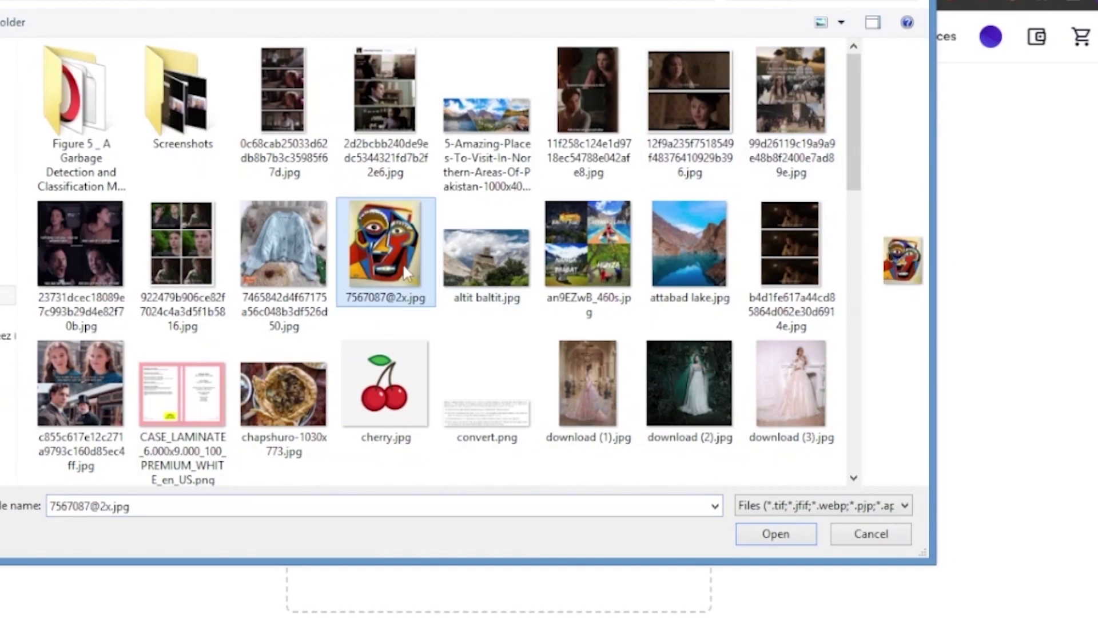
click(797, 537)
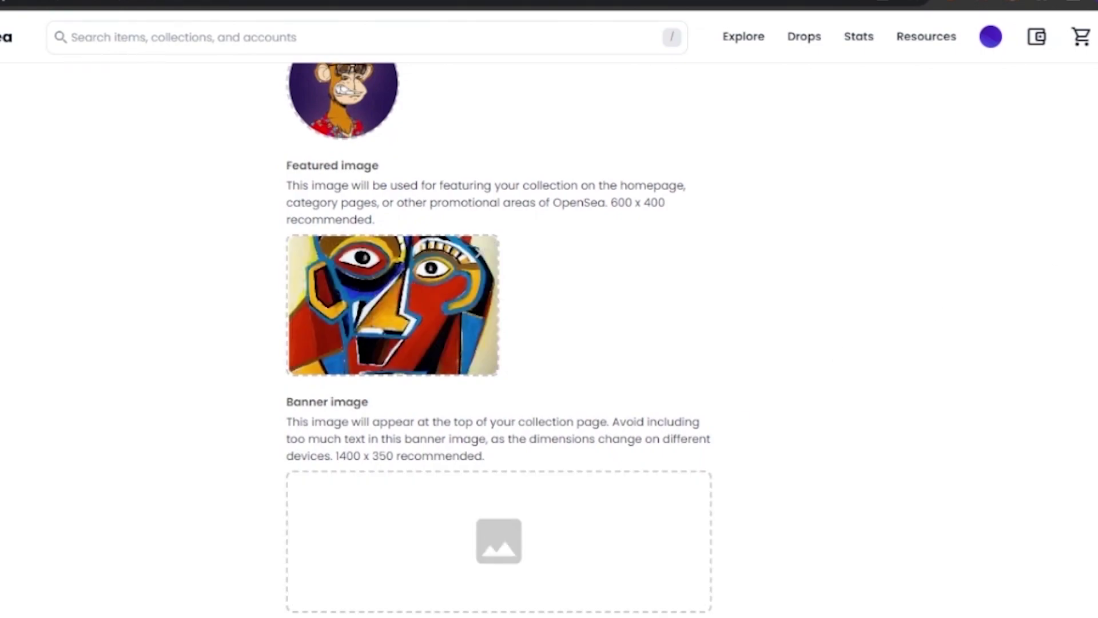
scroll(778, 252, down, 4)
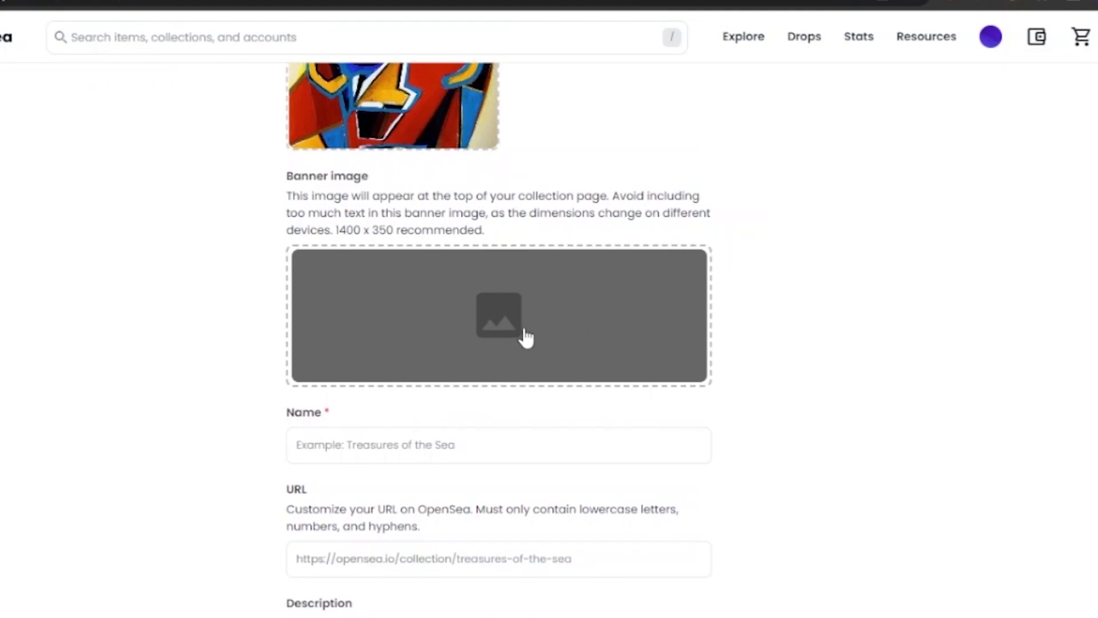
Upload download.jpg as the banner image after dismissing the first file picker.
click(488, 314)
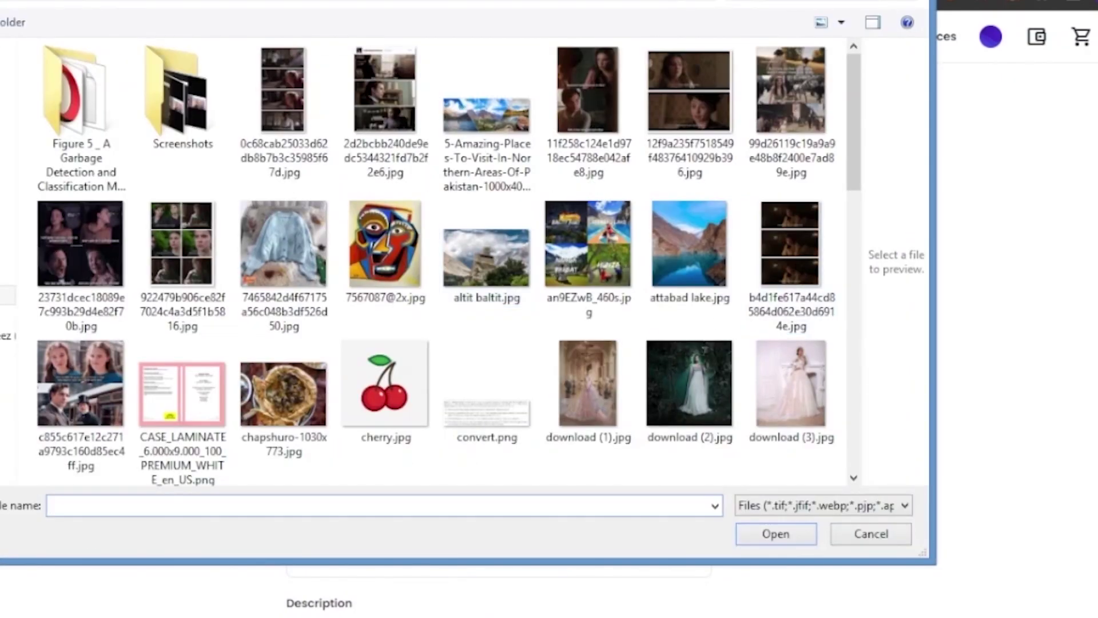
key(Escape)
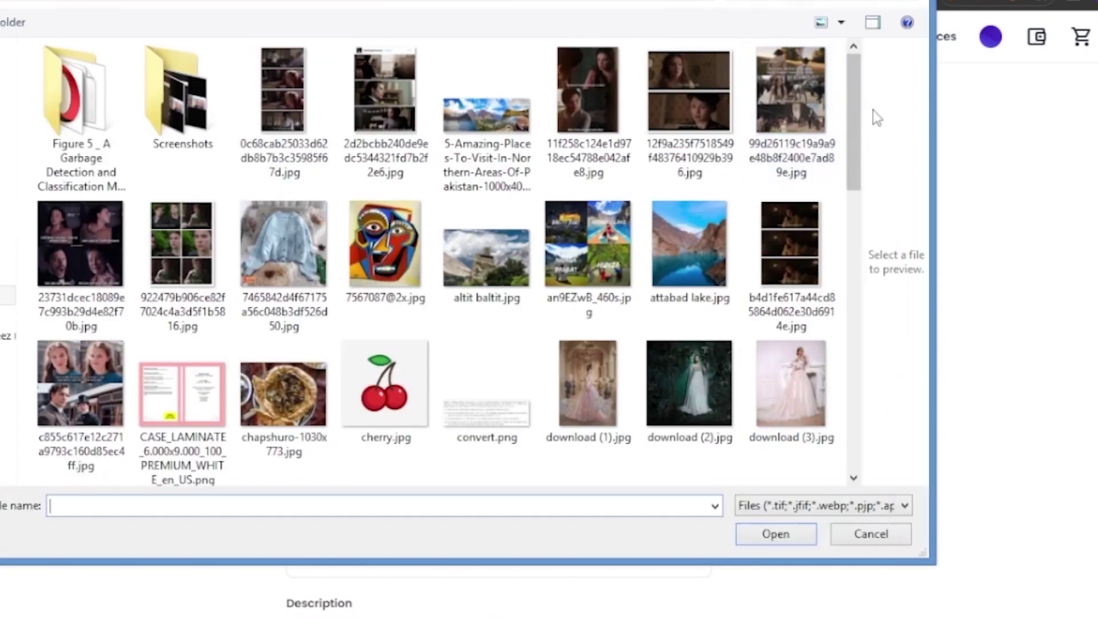
drag(855, 120, 854, 227)
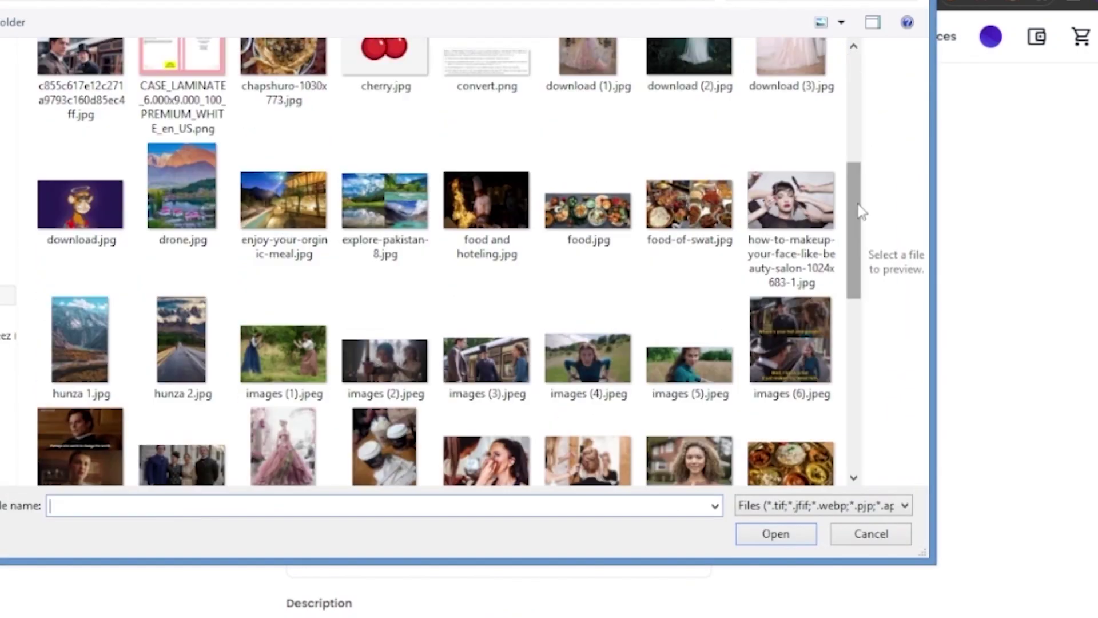
click(68, 198)
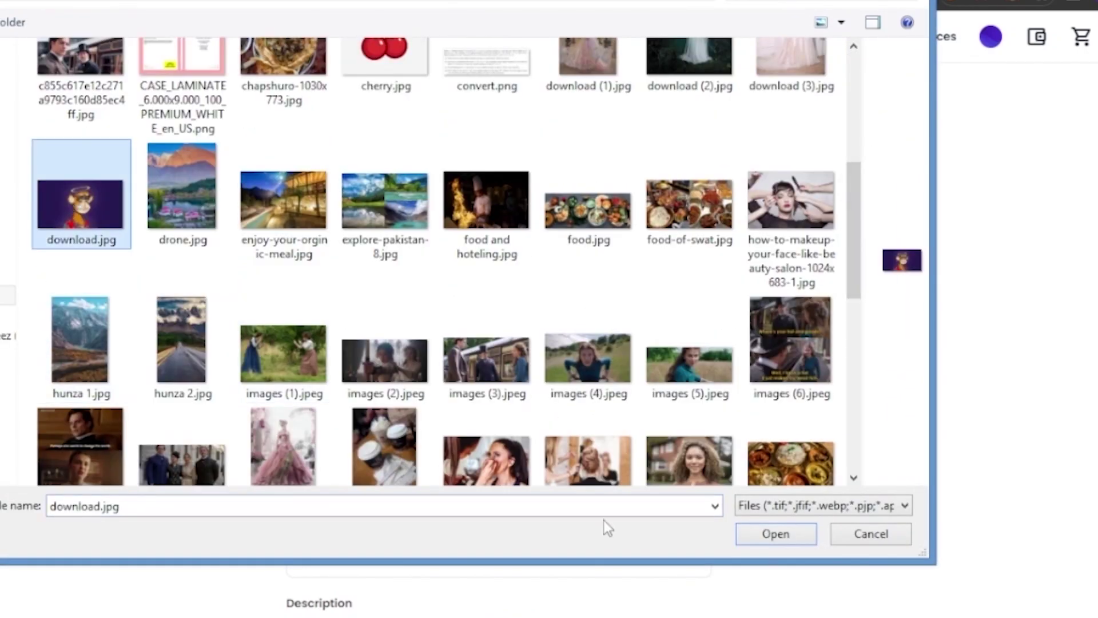
click(767, 537)
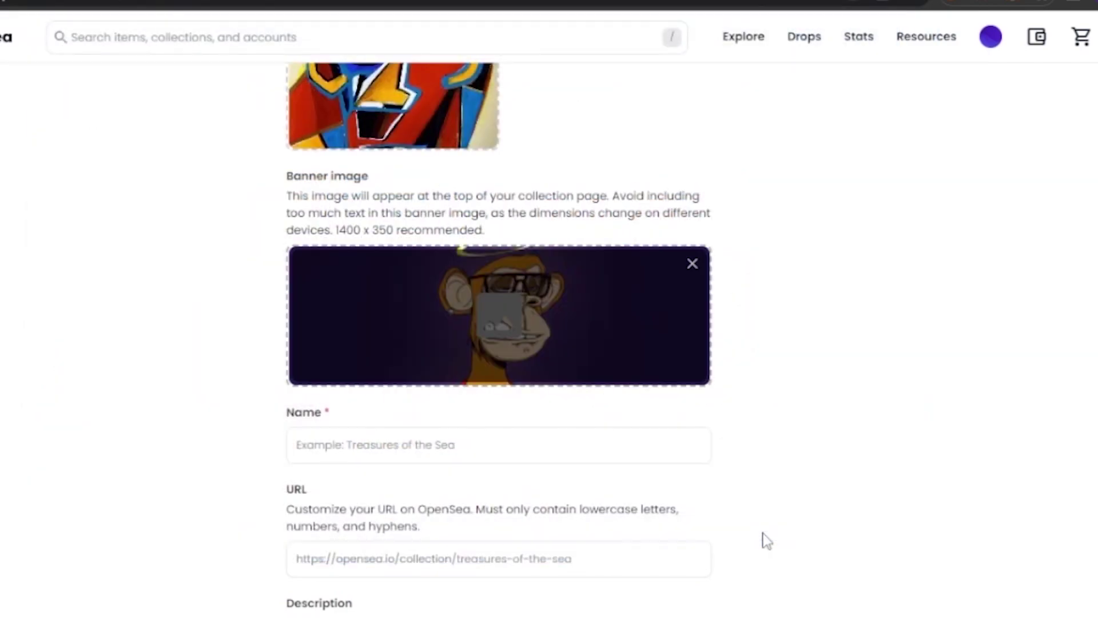
scroll(982, 303, up, 8)
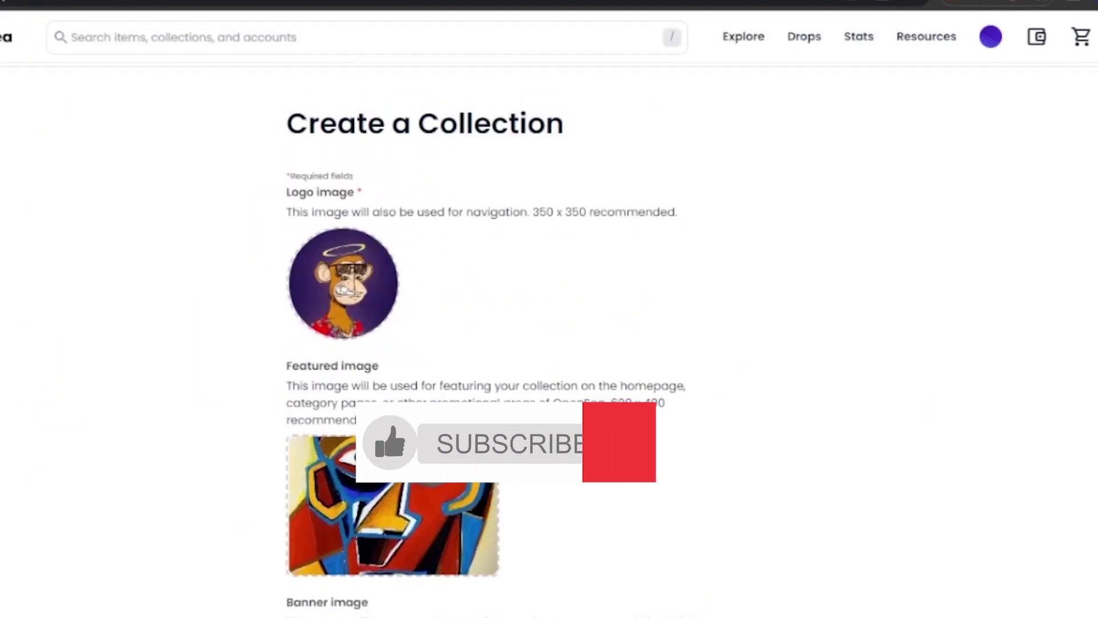
scroll(982, 303, down, 14)
scroll(497, 337, up, 11)
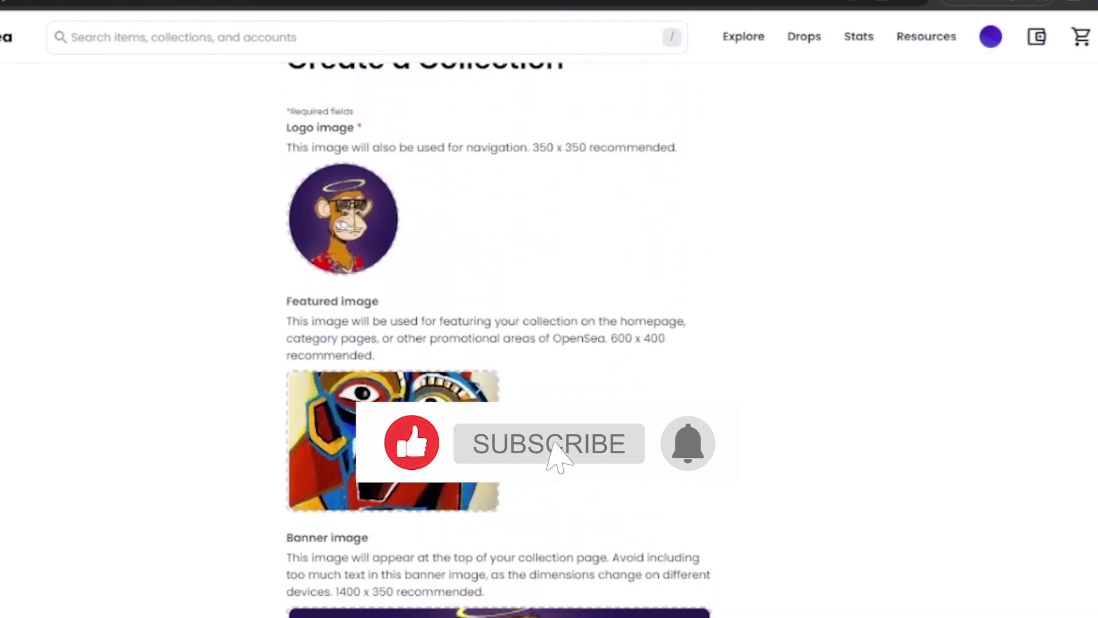
scroll(498, 337, down, 11)
scroll(497, 337, up, 3)
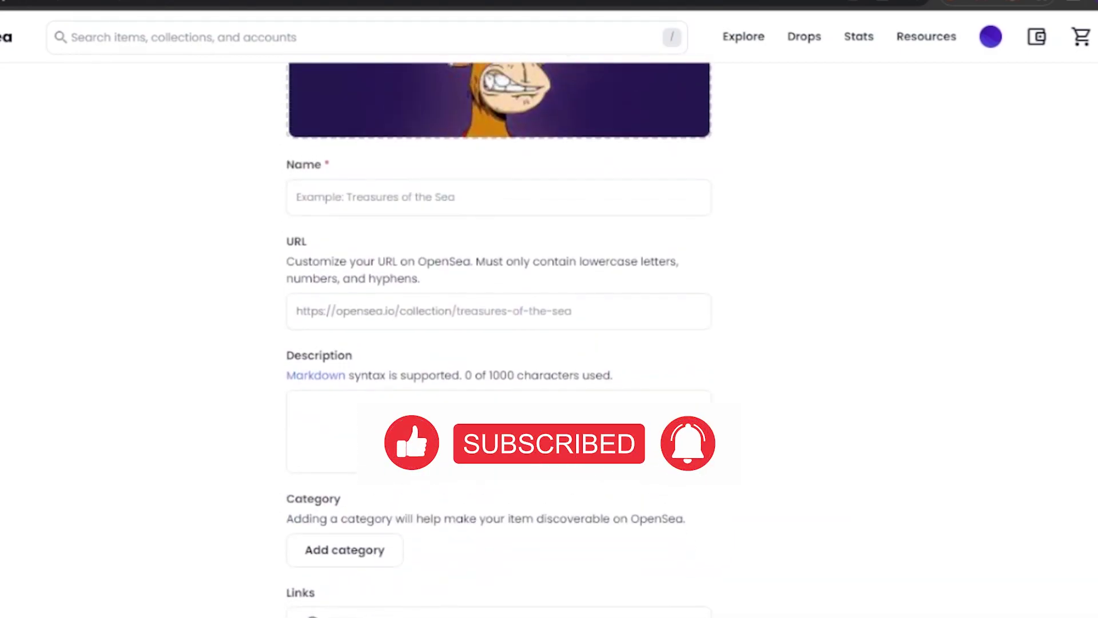
click(438, 189)
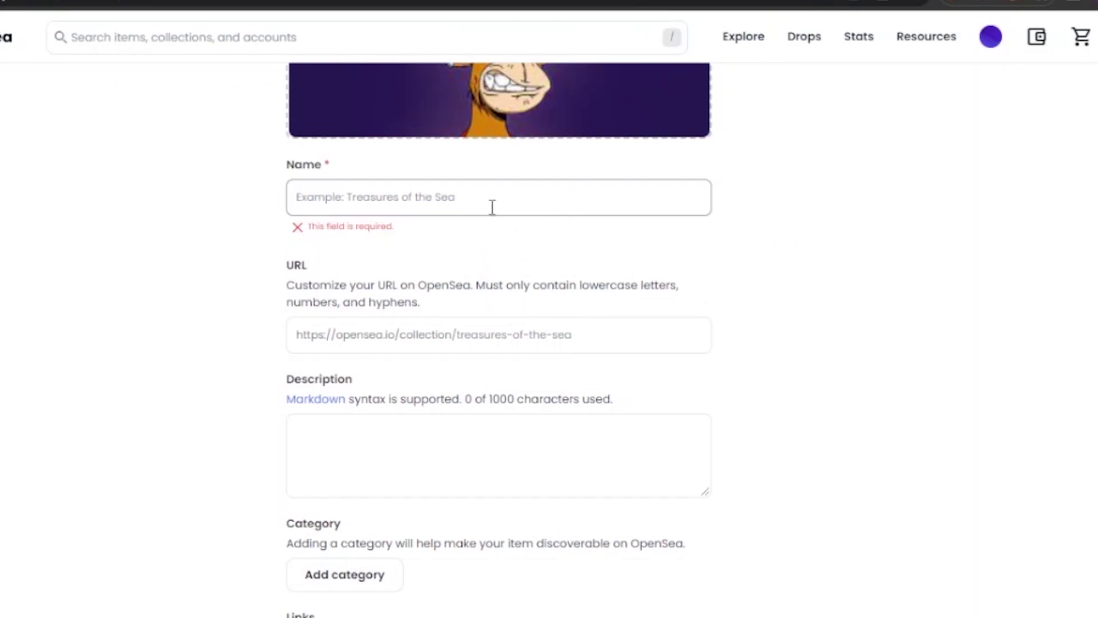
Enter 'cherry berry1235' as the collection name until it shows as available.
text(cherr)
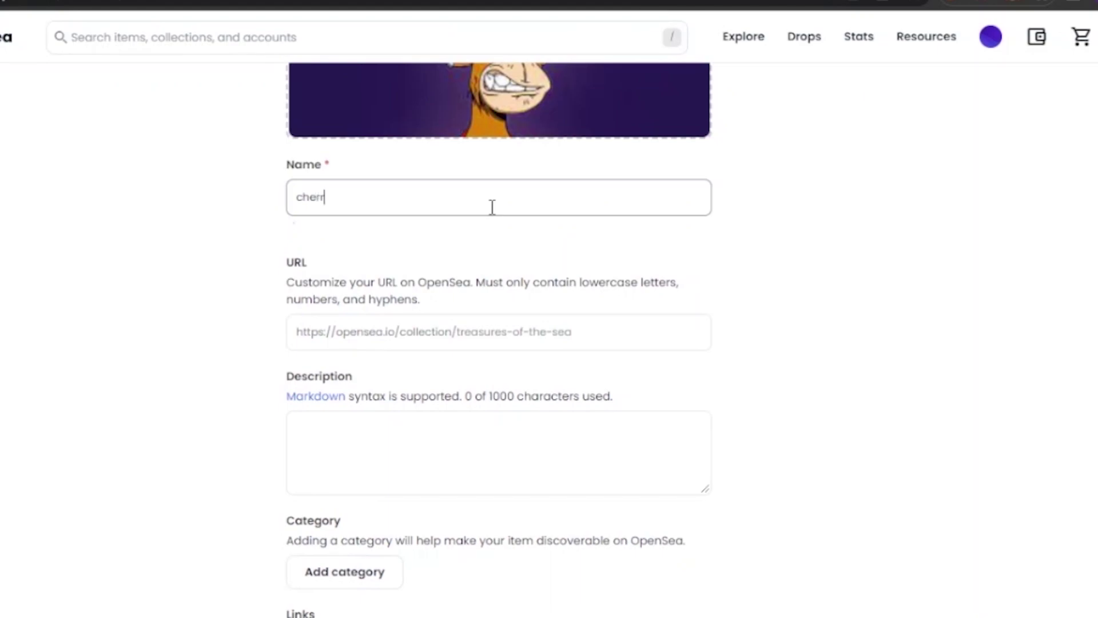
text(y berry)
text(1235)
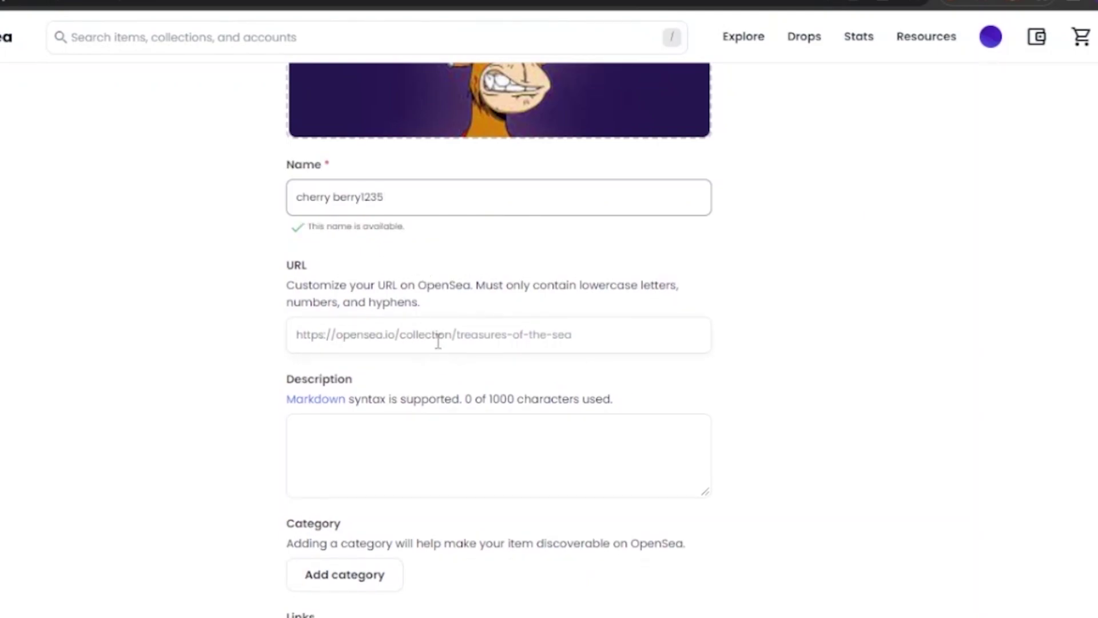
click(486, 334)
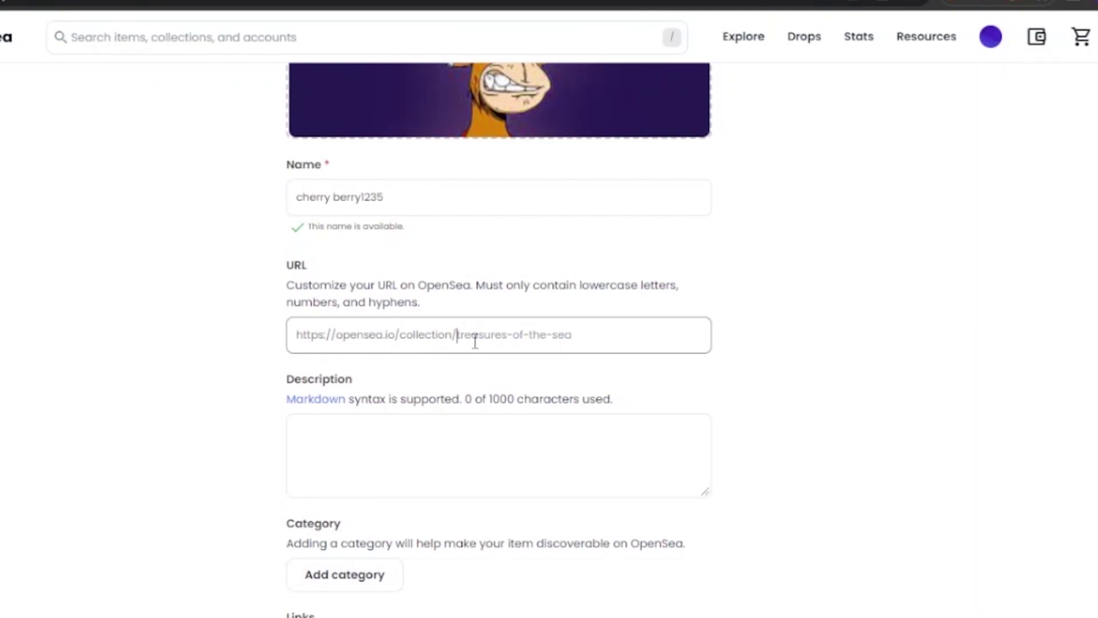
Enter 'cherryberry1235' as the collection URL slug, confirmed valid.
text(che)
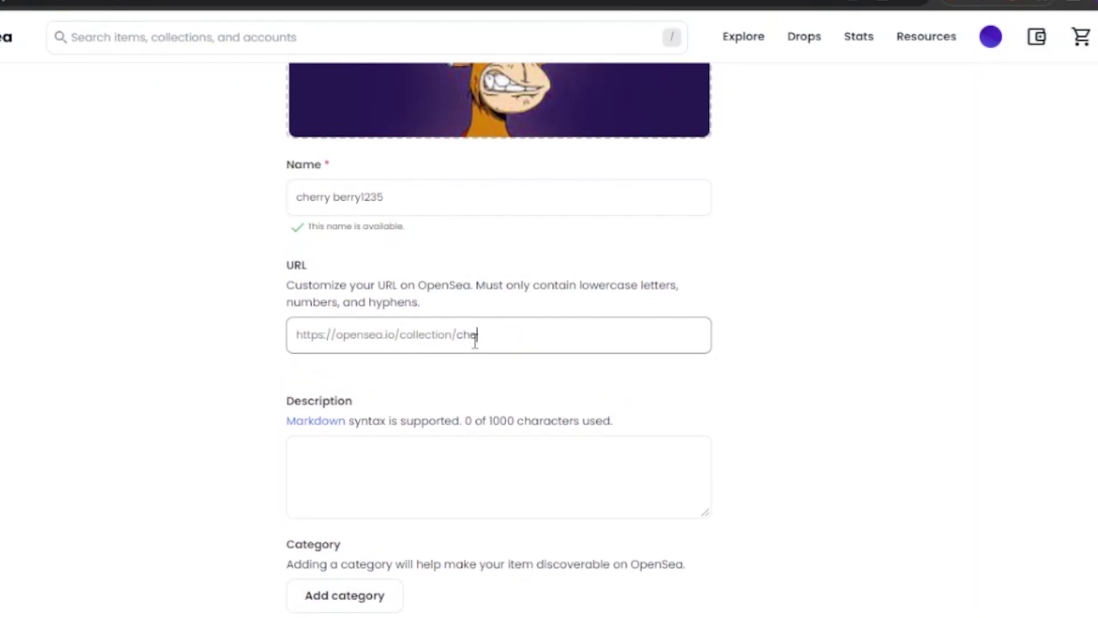
text(rryberry1235)
scroll(652, 333, down, 4)
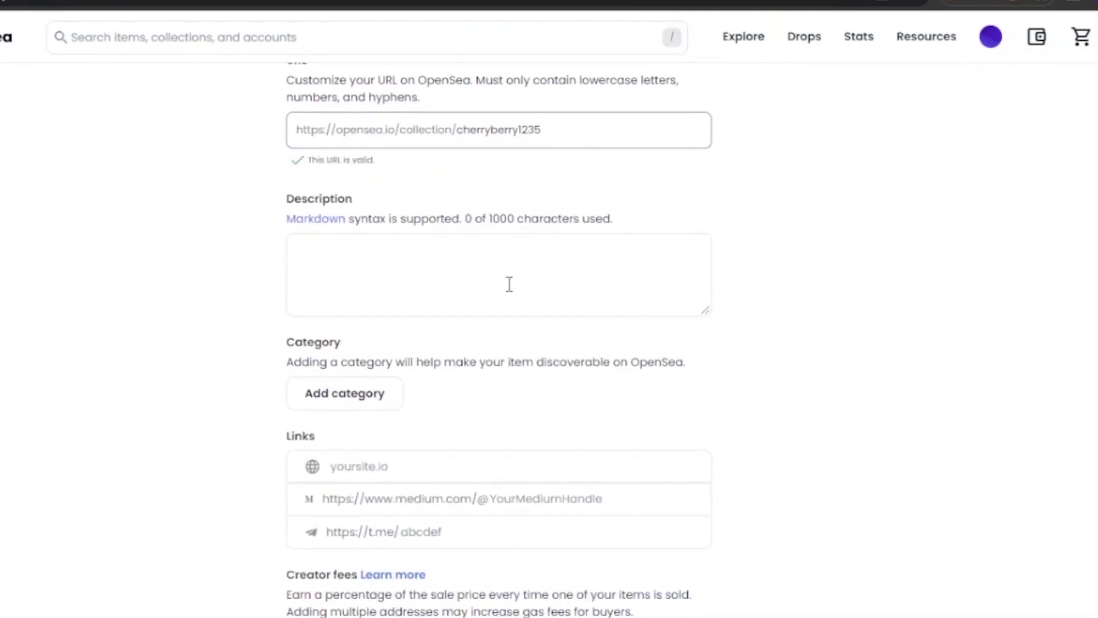
click(509, 284)
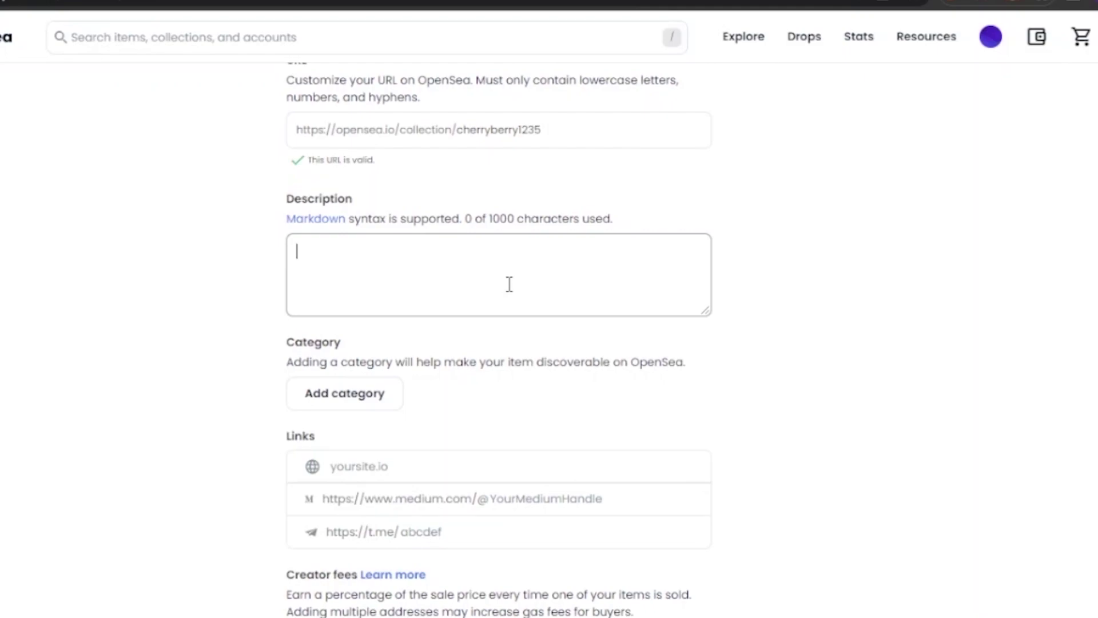
Choose Collectibles from the Add category dropdown.
scroll(607, 246, down, 3)
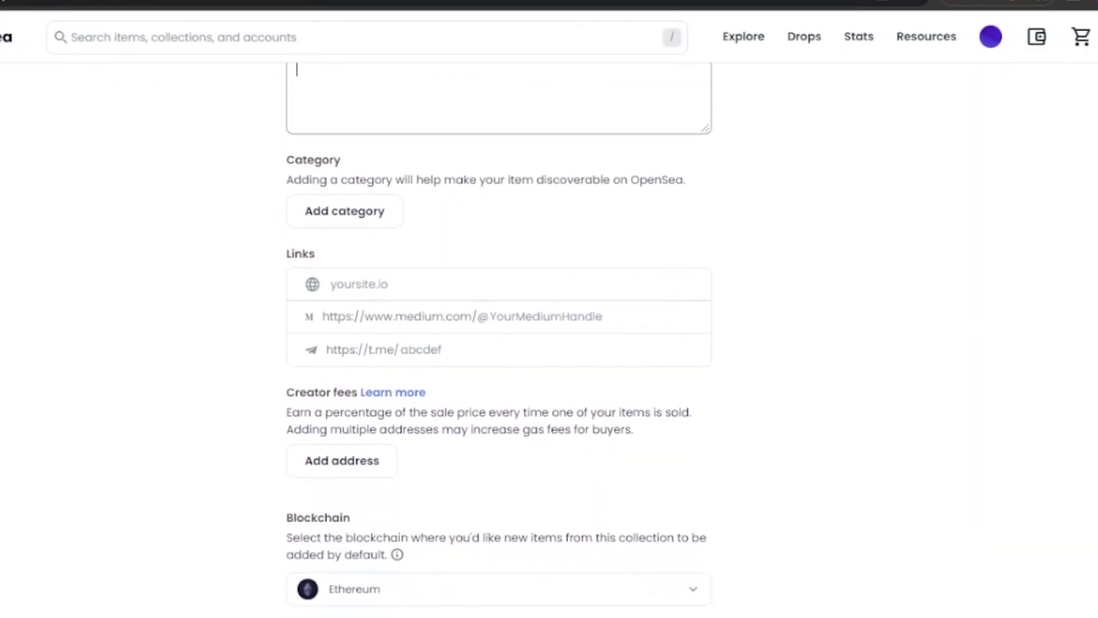
click(379, 211)
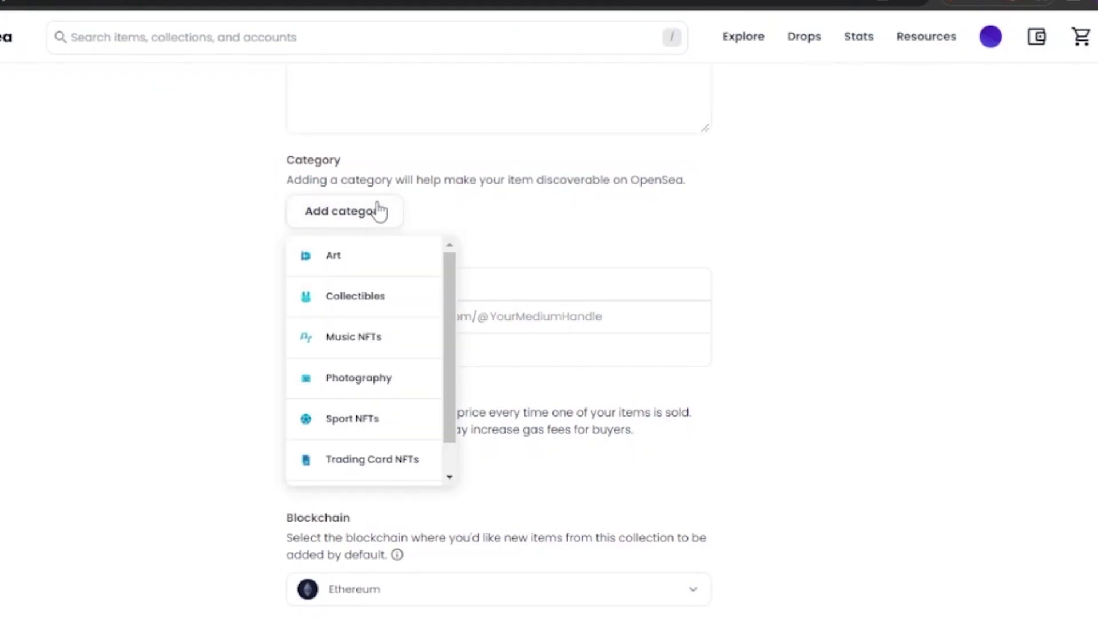
mouse_move(451, 280)
mouse_down()
mouse_move(449, 305)
mouse_move(444, 263)
mouse_up()
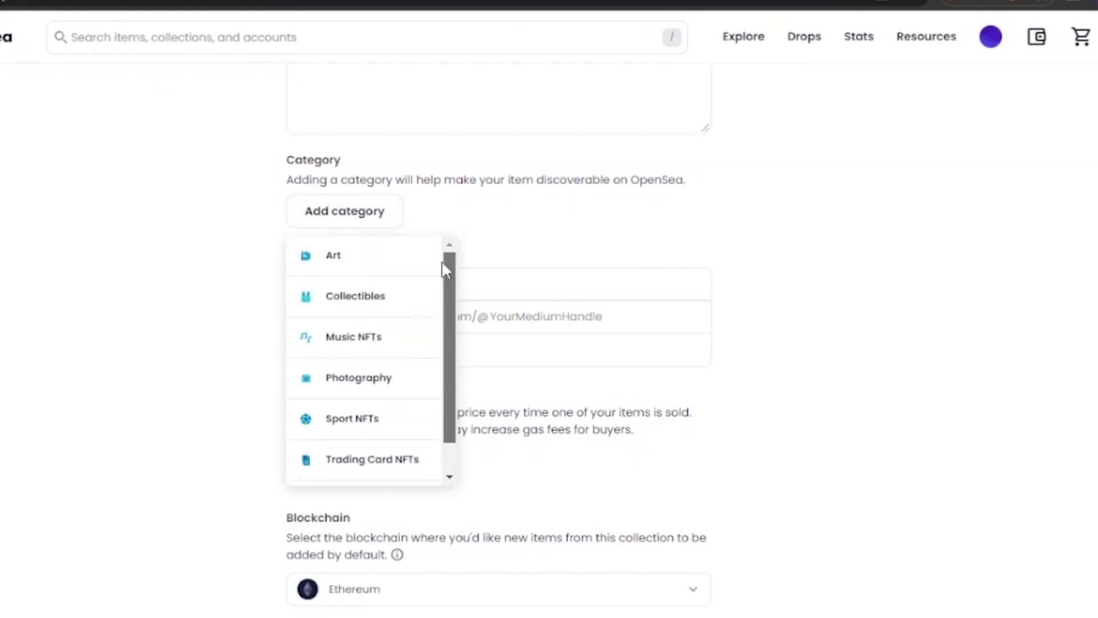
click(374, 303)
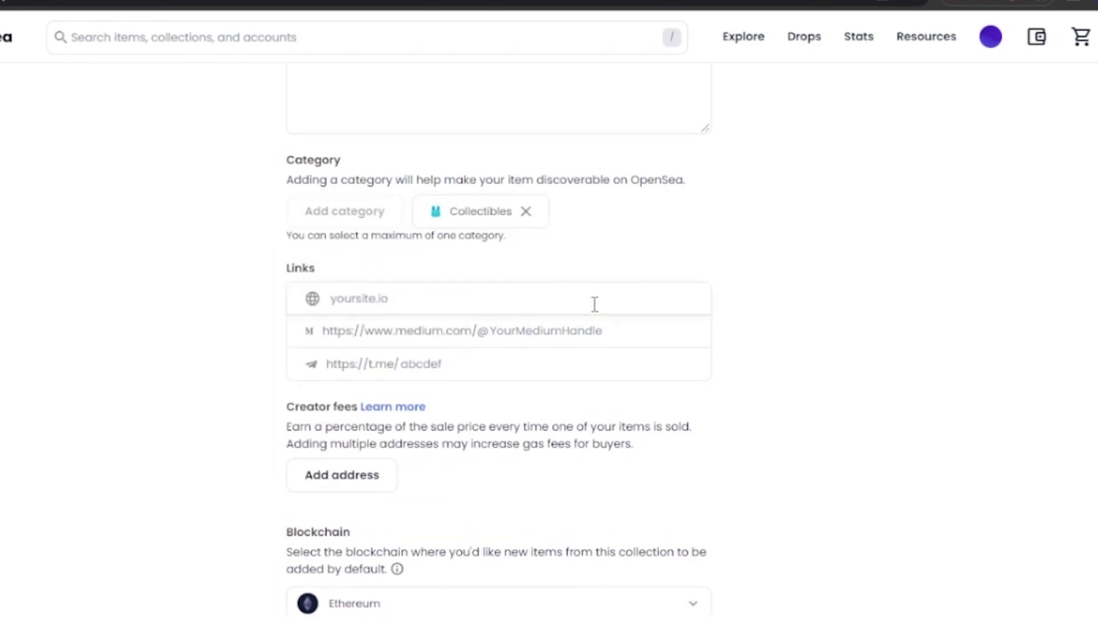
scroll(498, 355, down, 2)
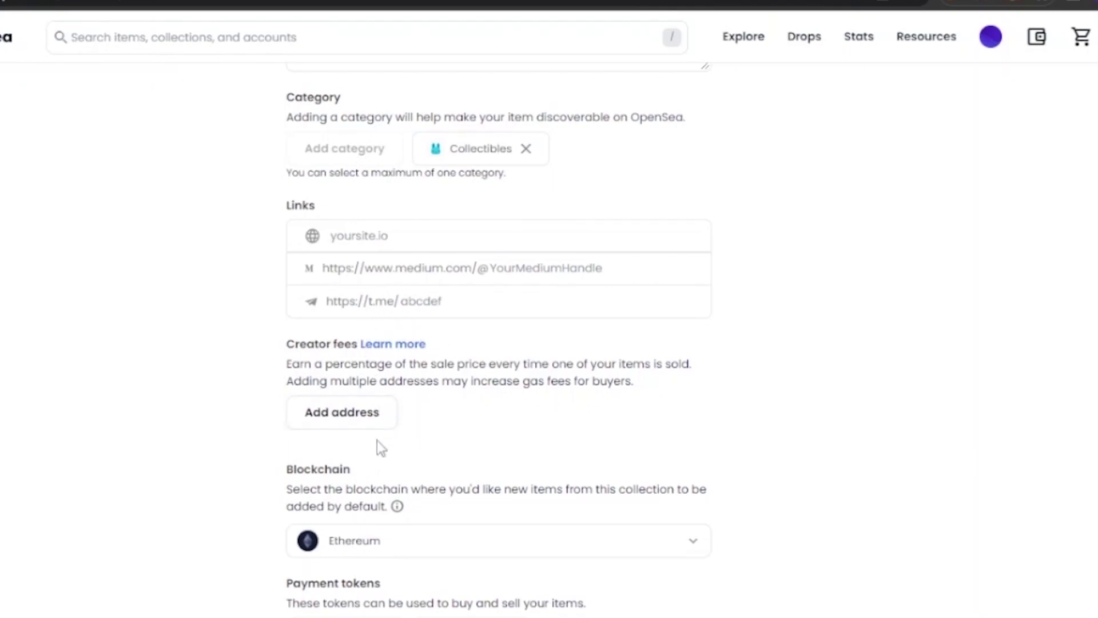
scroll(950, 206, down, 4)
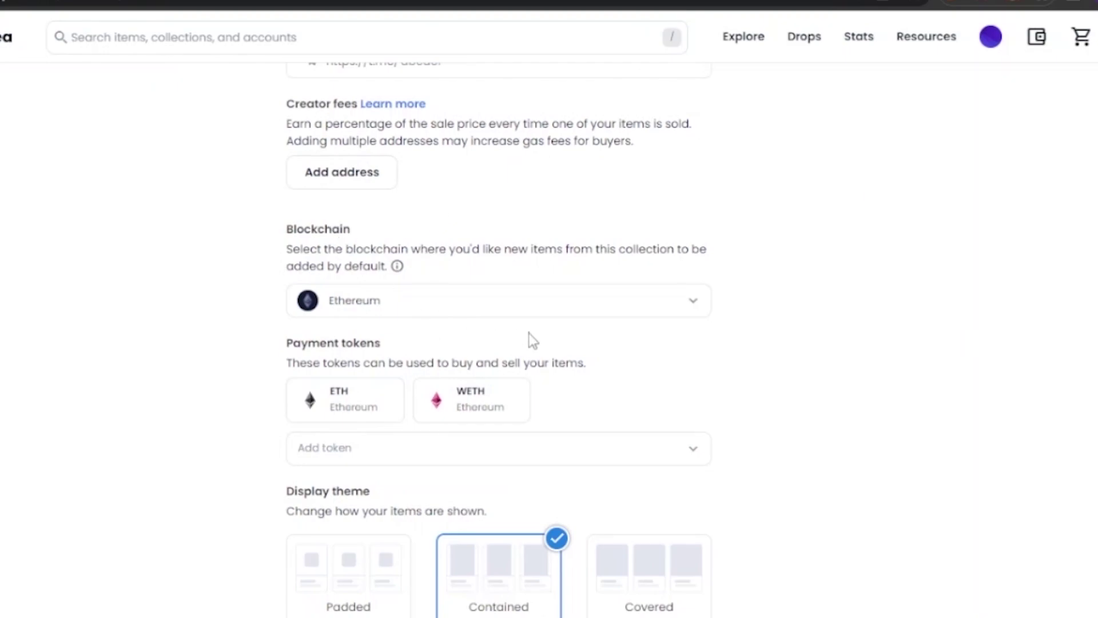
click(634, 311)
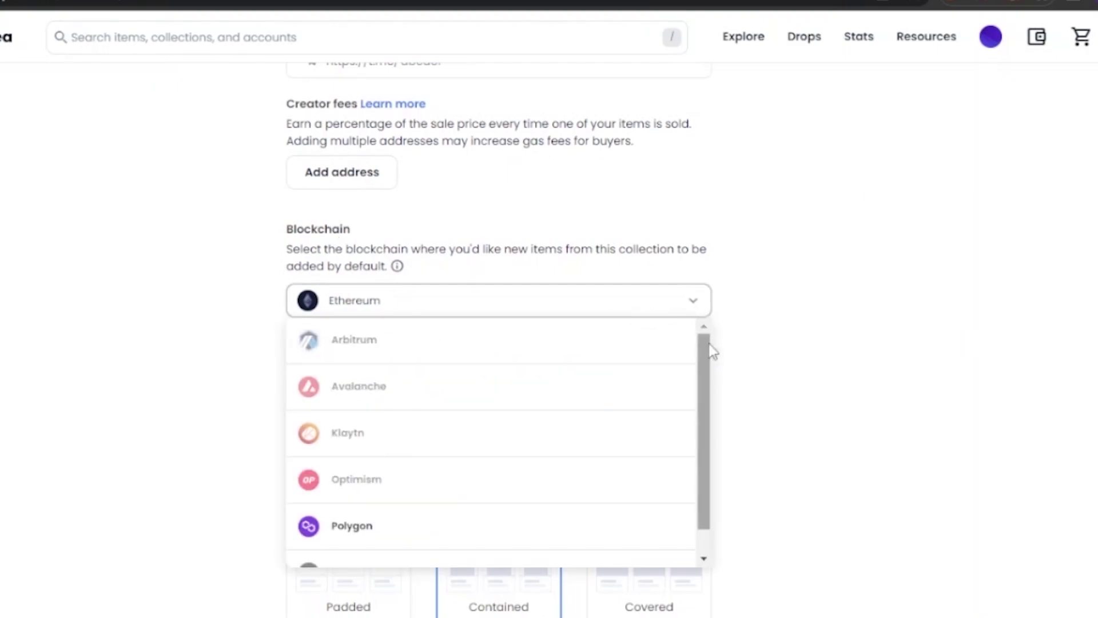
drag(704, 346, 694, 311)
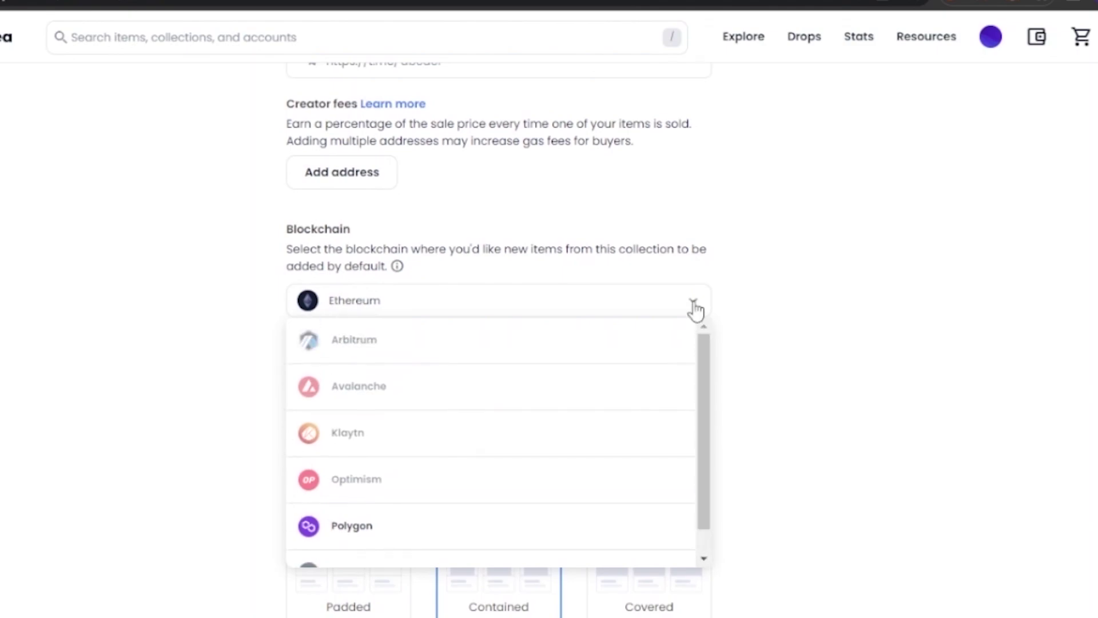
click(683, 299)
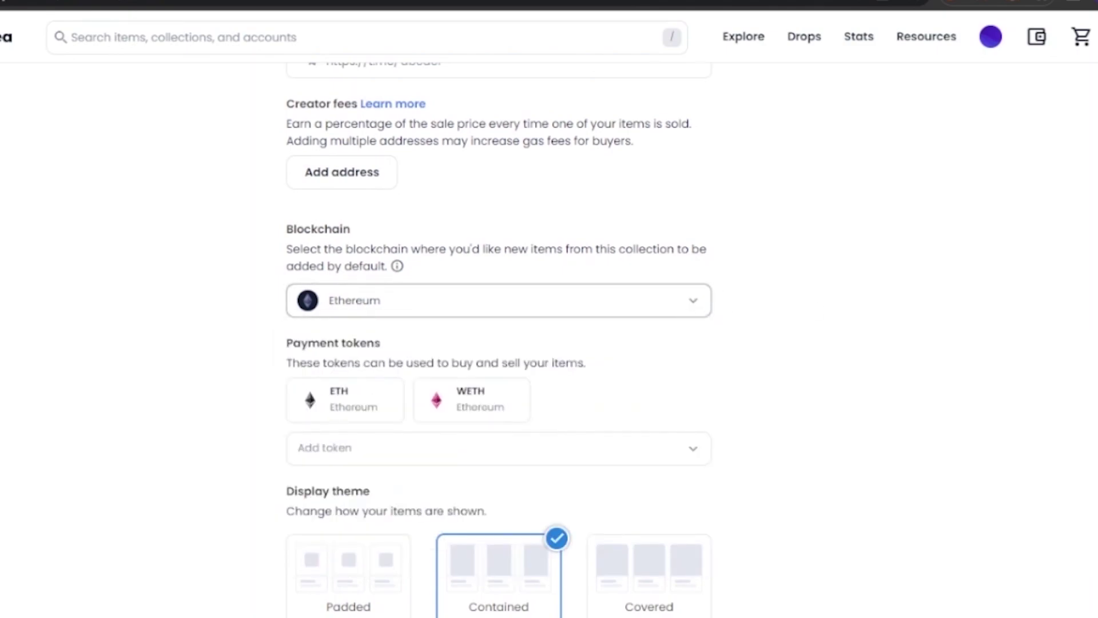
scroll(902, 324, down, 5)
scroll(902, 323, up, 3)
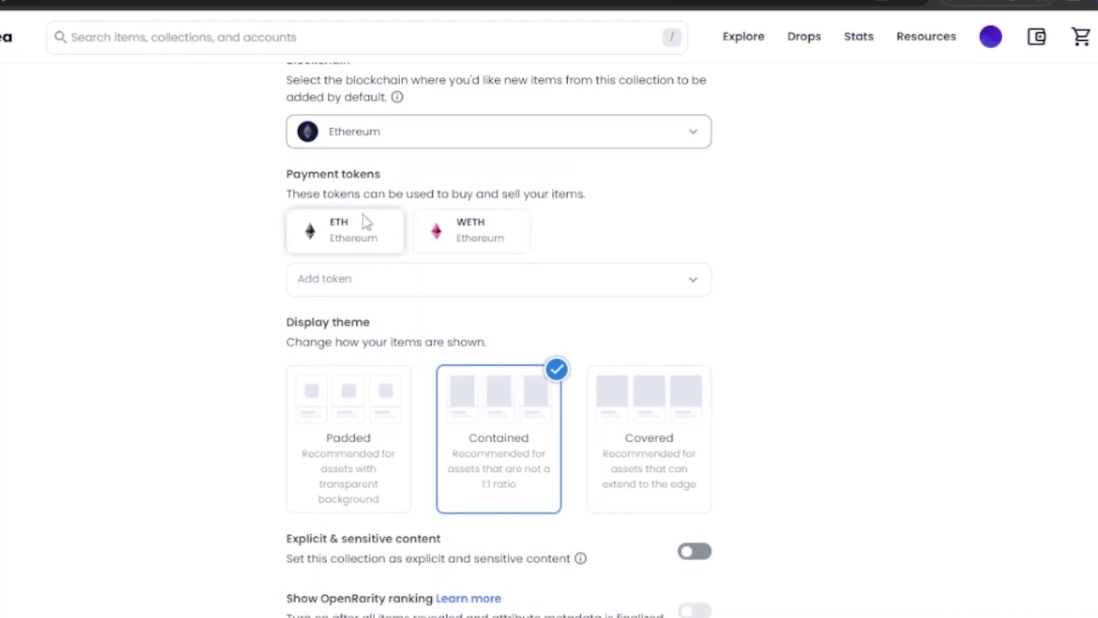
Pick USDC from the Add token dropdown under Payment tokens.
click(698, 282)
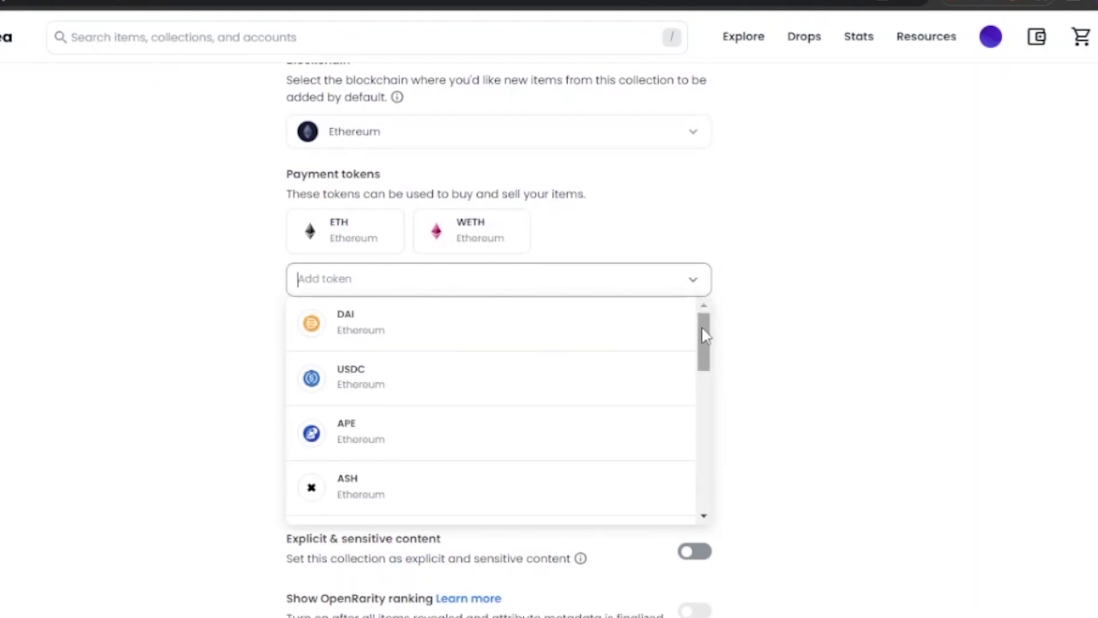
click(430, 398)
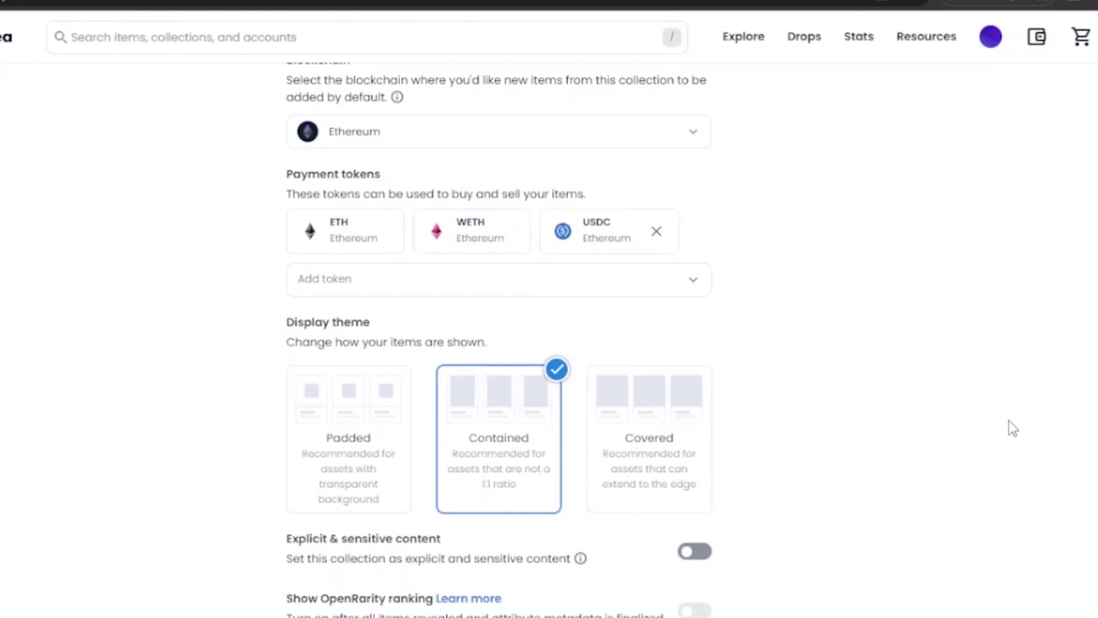
scroll(499, 343, down, 2)
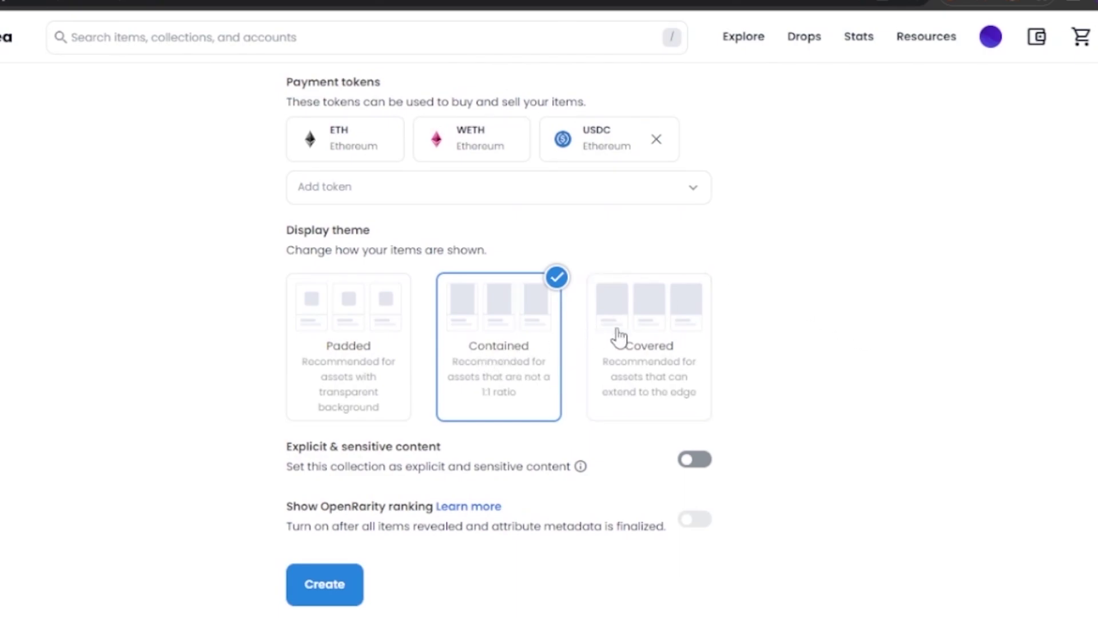
Choose the Covered display theme and create the collection.
click(675, 350)
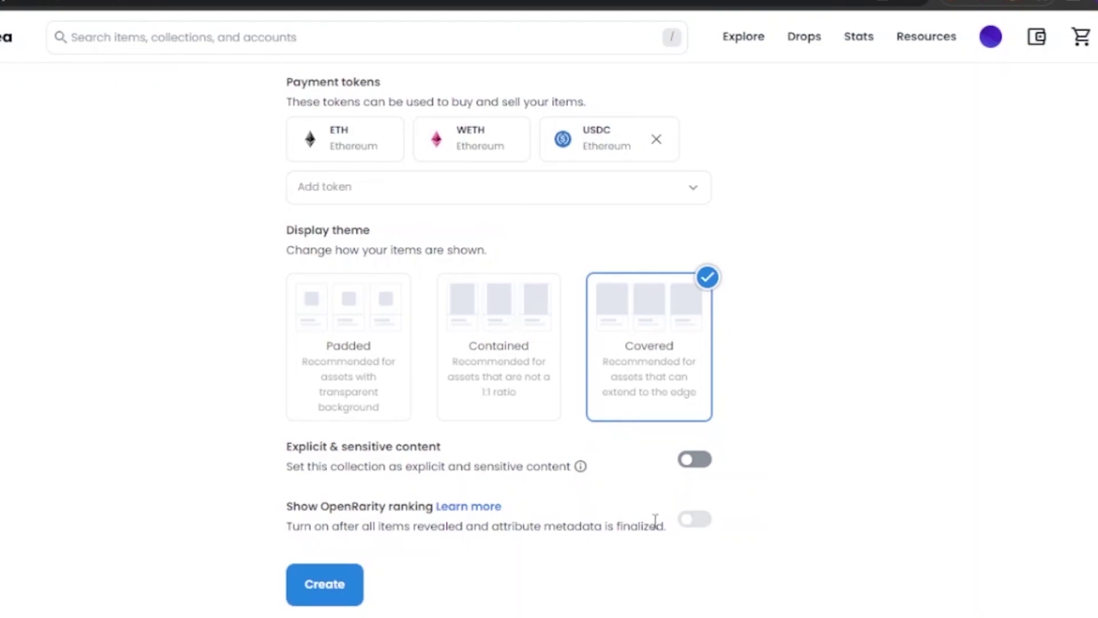
mouse_move(705, 530)
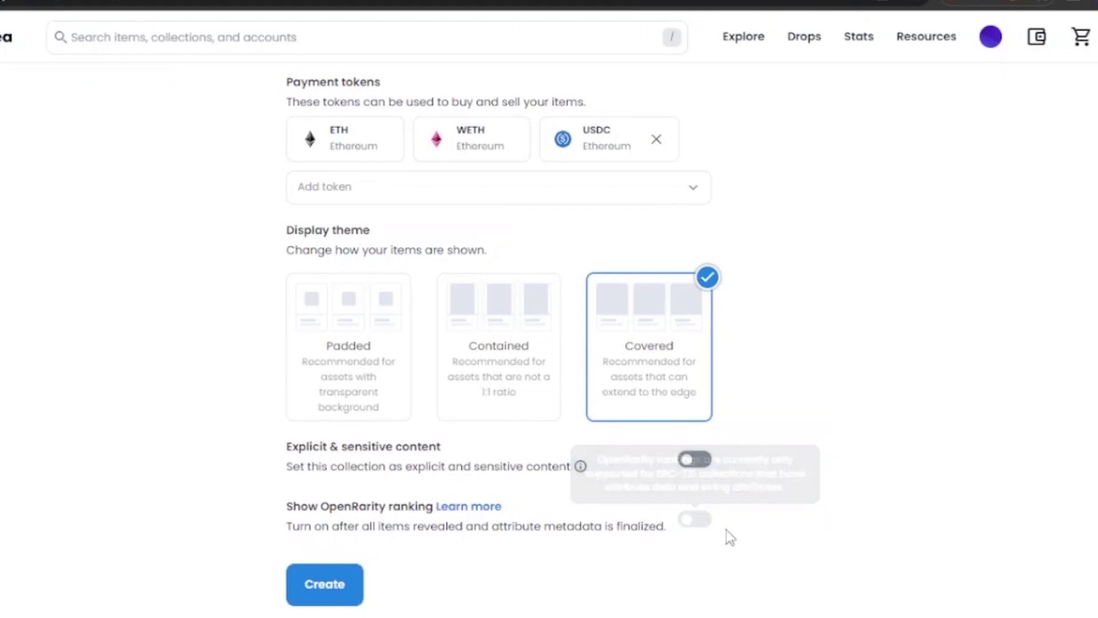
click(333, 589)
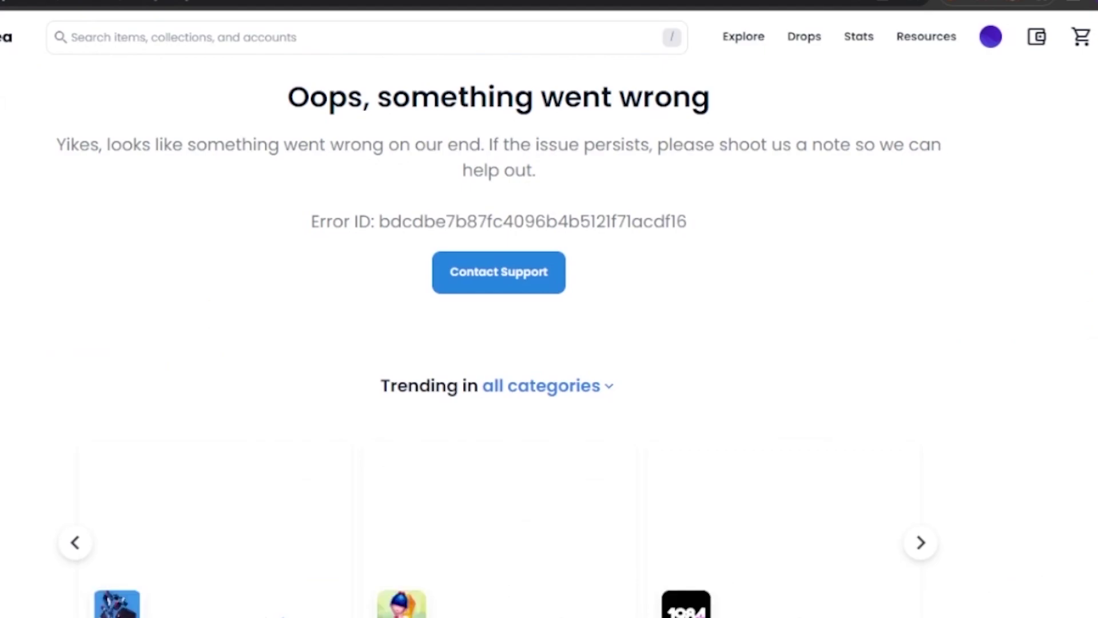
Scroll through the 'Oops, something went wrong' page at opensea.io/collection/cherryberry1235.
scroll(544, 265, down, 6)
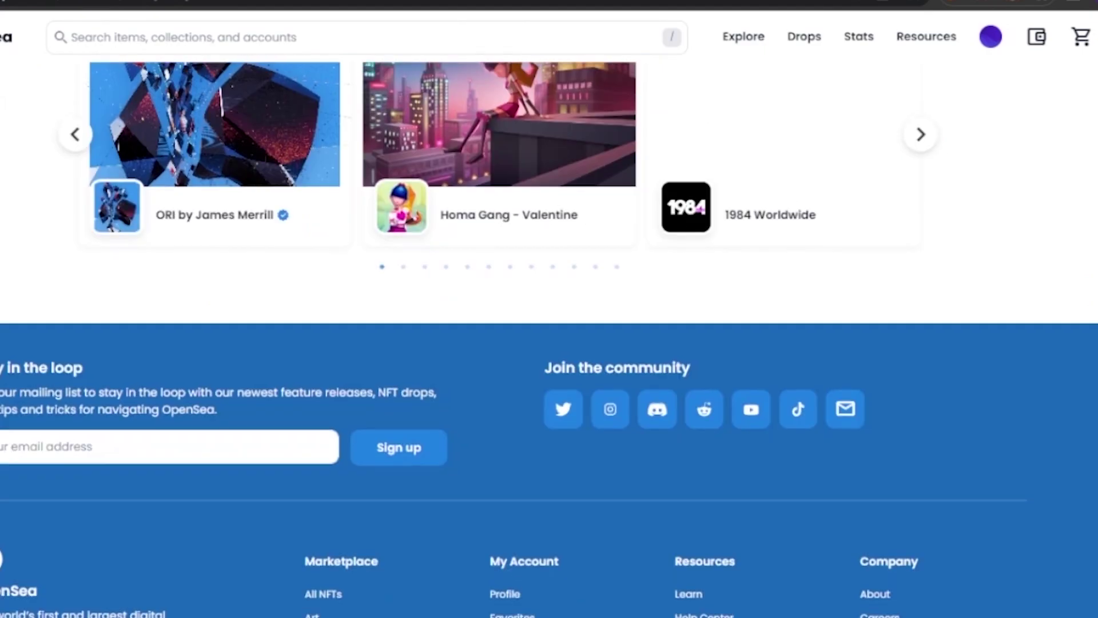
scroll(544, 265, up, 6)
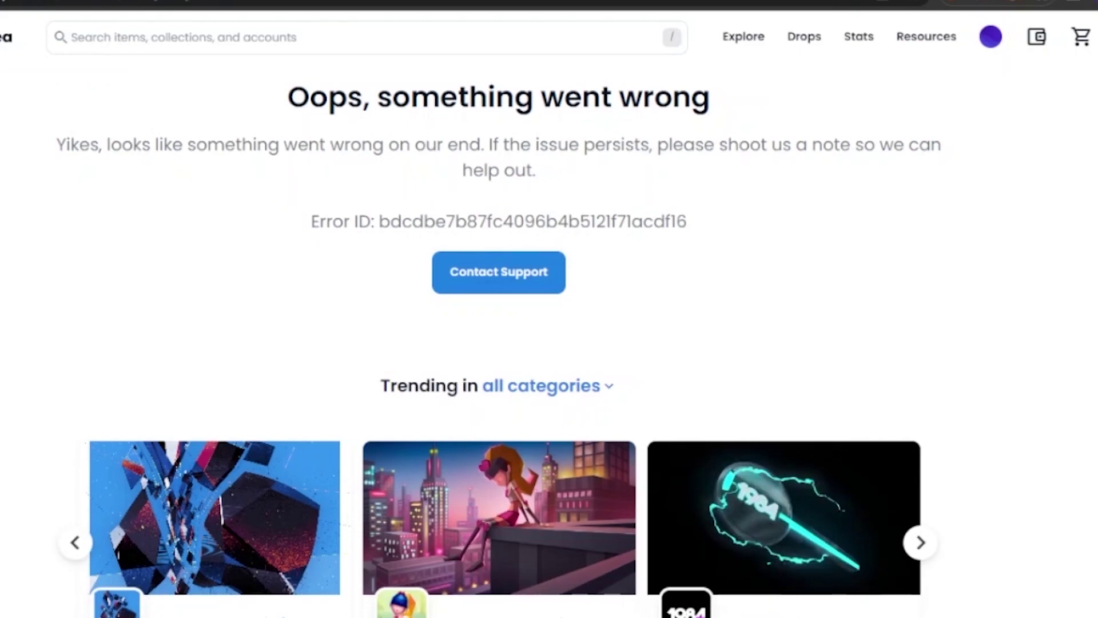
scroll(959, 220, down, 5)
scroll(959, 220, up, 5)
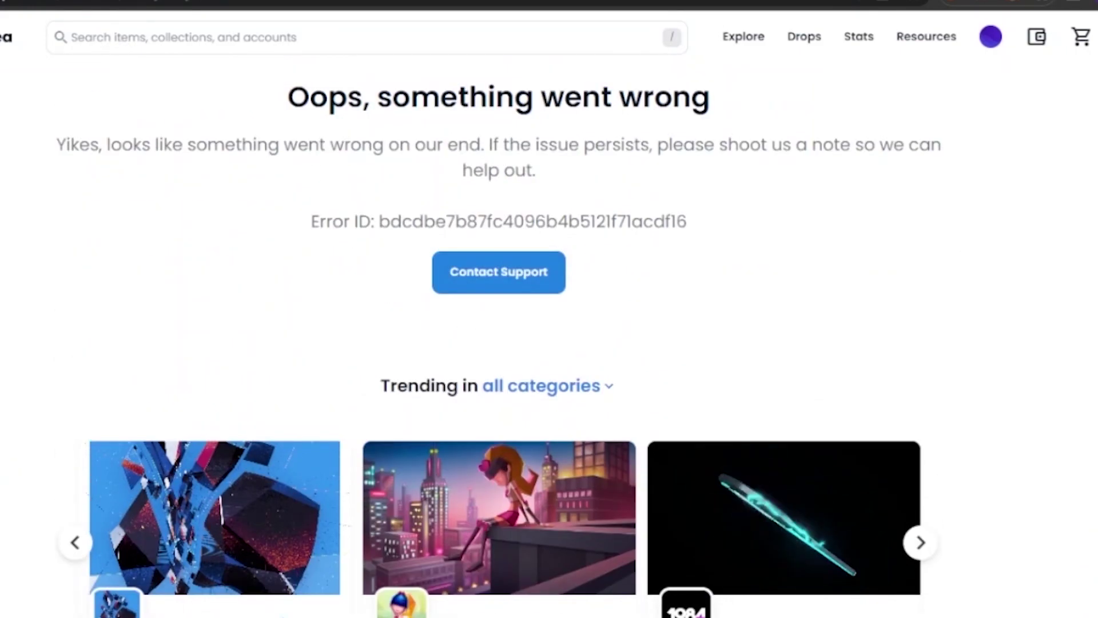
scroll(499, 347, down, 1)
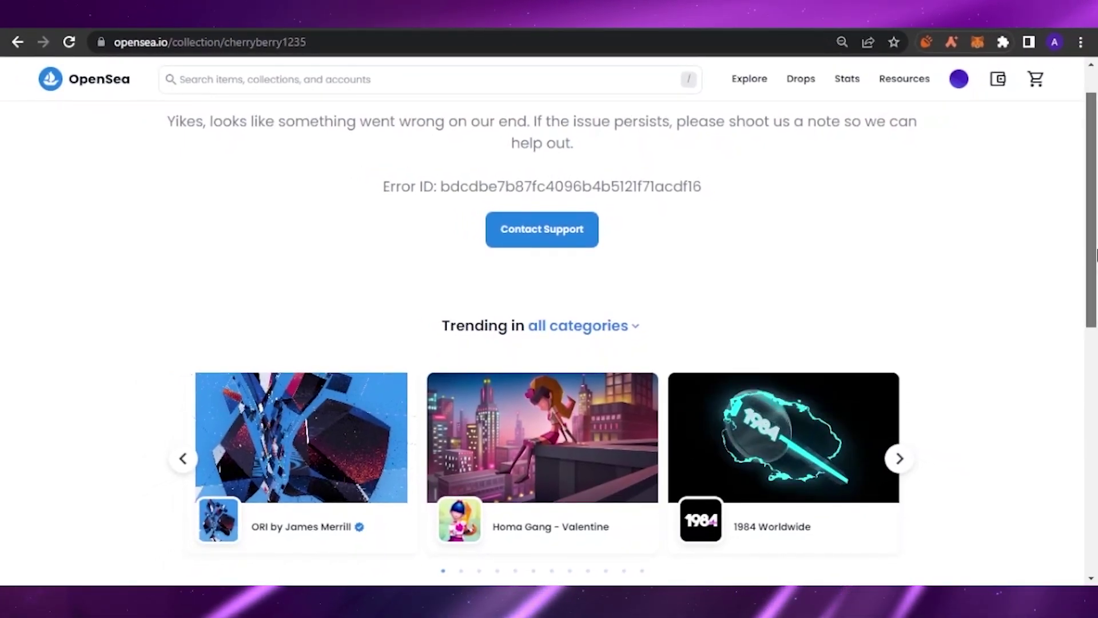
drag(1096, 255, 1096, 291)
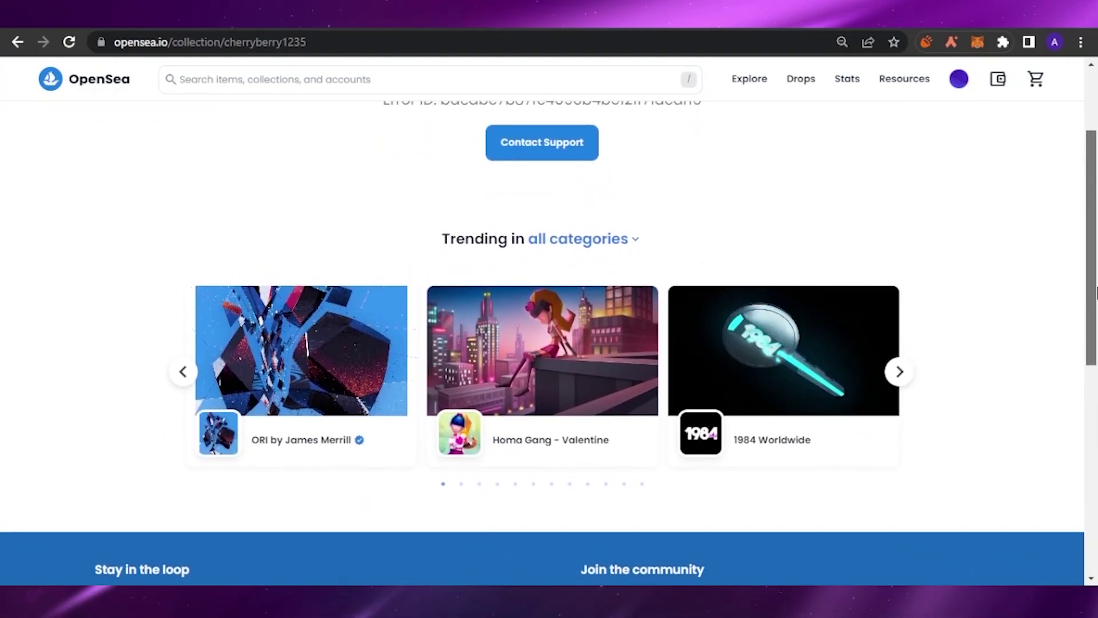